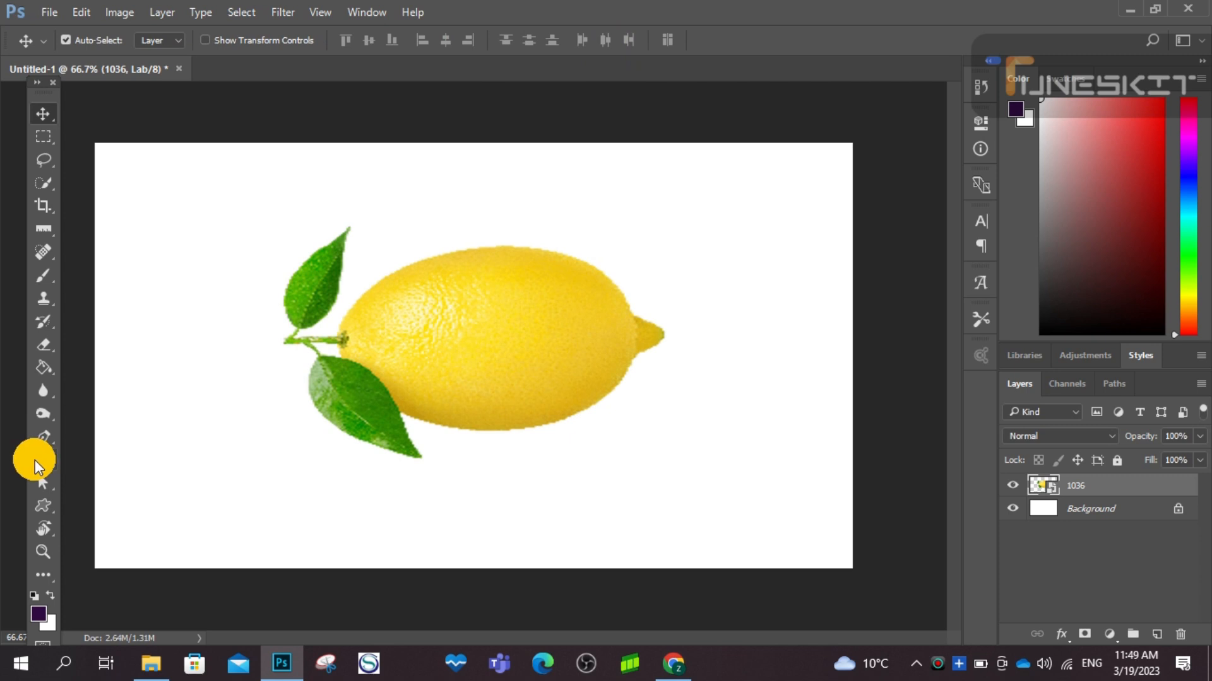
- Add the text LEMON in white 85 pt Berlin Sans FB Demi over the lemon
{"action": "left_click", "coordinate": [439, 343]}
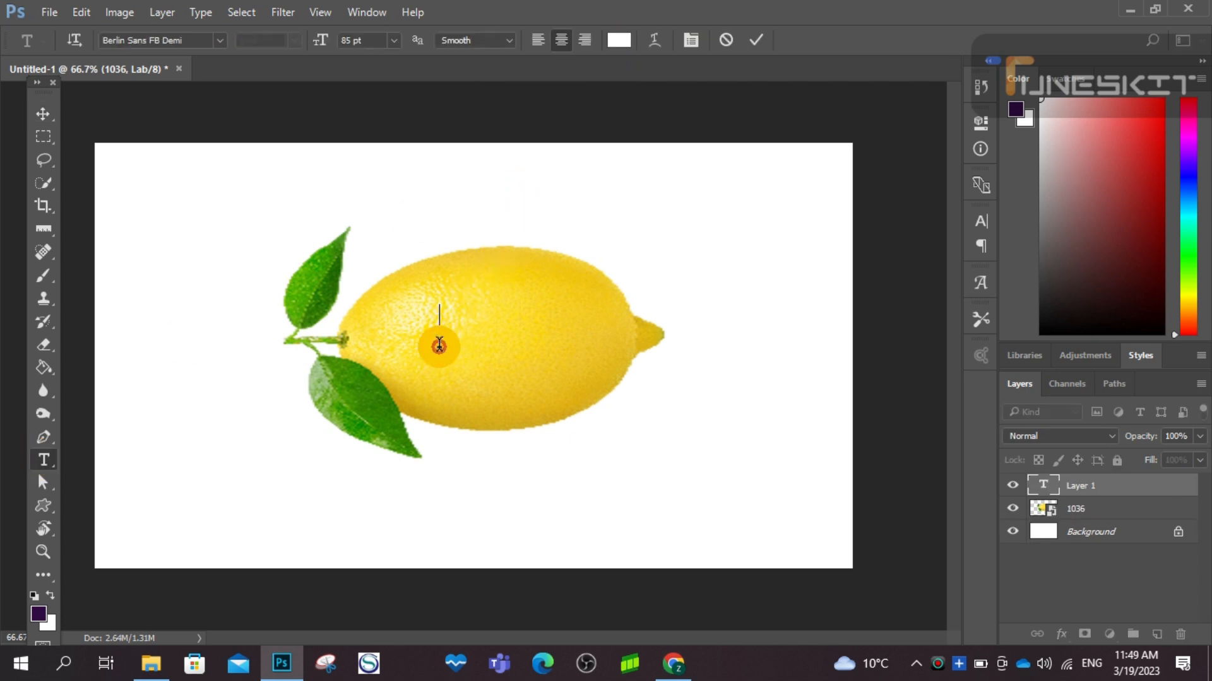
{"action": "type", "text": "LEMON"}
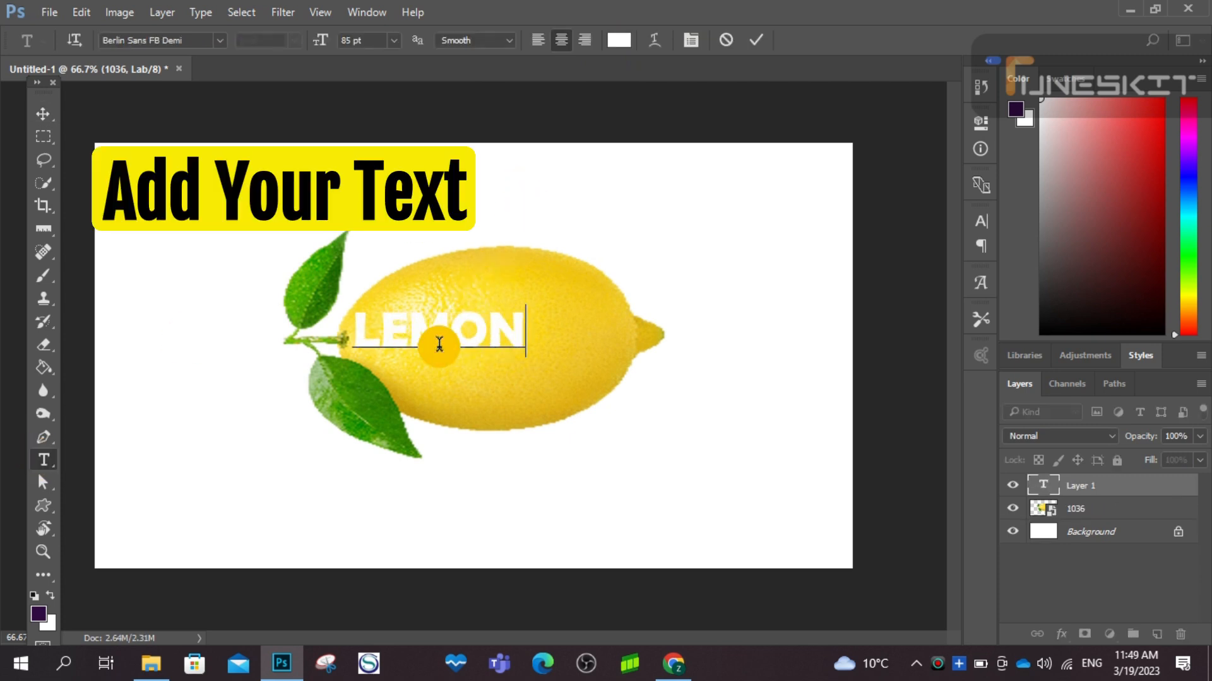
{"action": "left_click", "coordinate": [752, 37]}
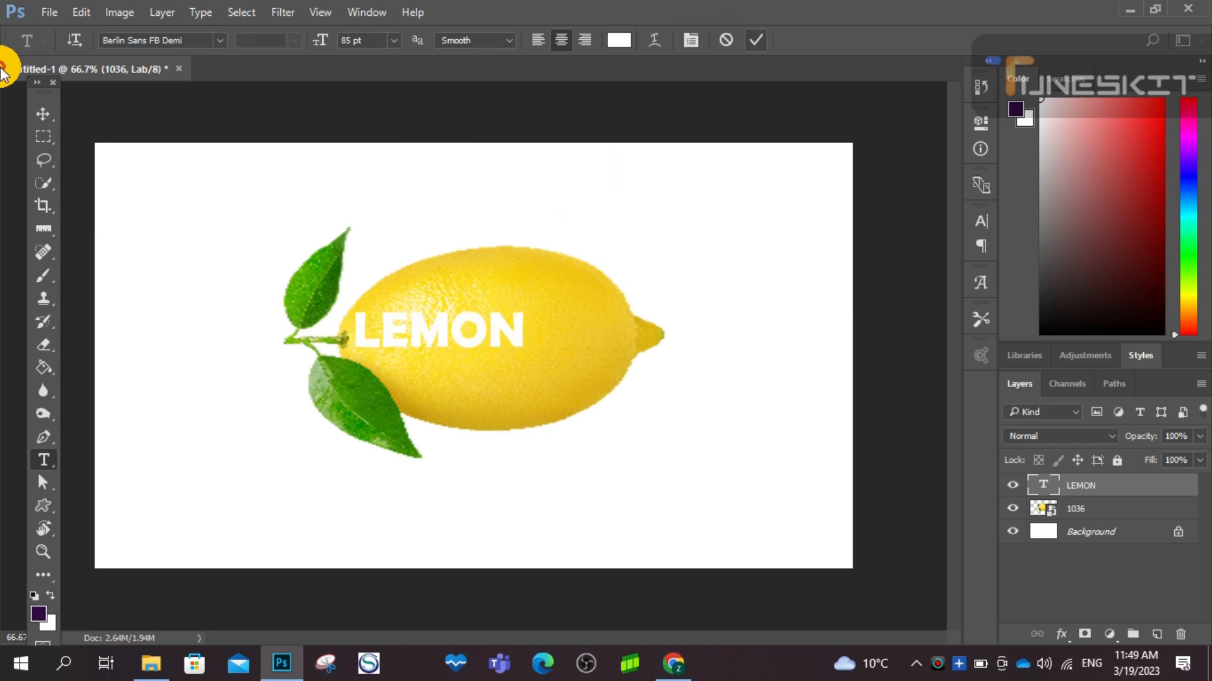
- Centre the LEMON text on the lemon and scale it up slightly with Free Transform
{"action": "left_click", "coordinate": [50, 116]}
{"action": "left_click_drag", "start_coordinate": [387, 330], "coordinate": [437, 337]}
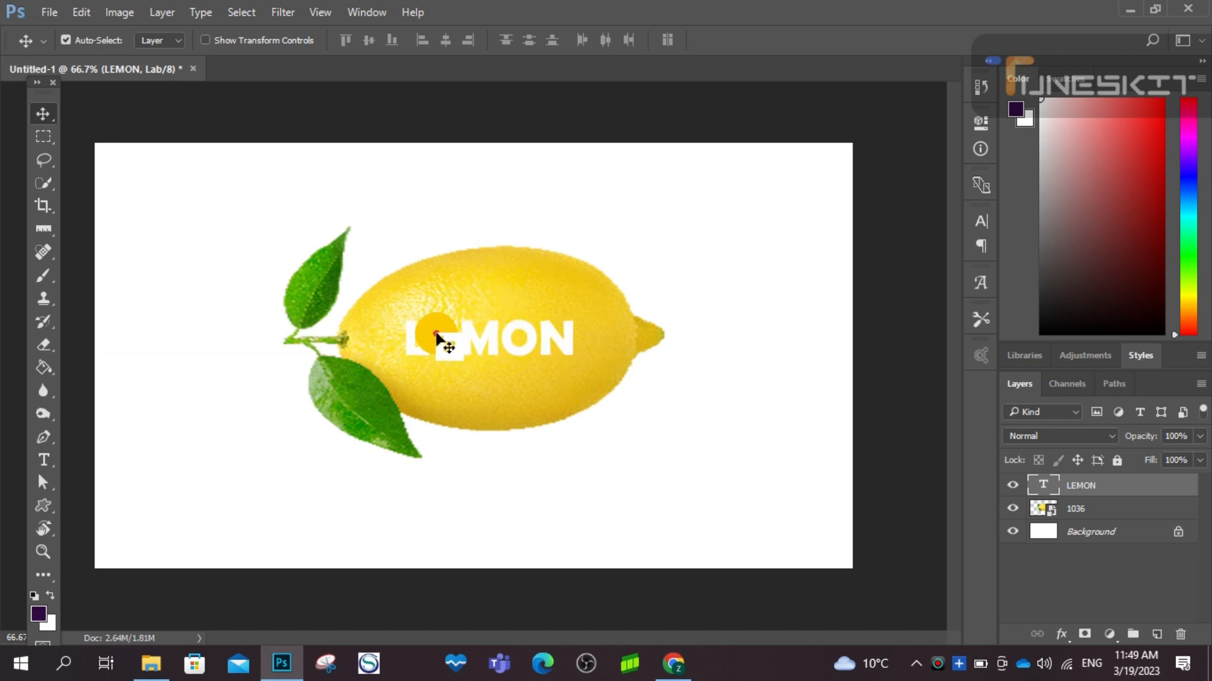
{"action": "key", "text": "ctrl+t"}
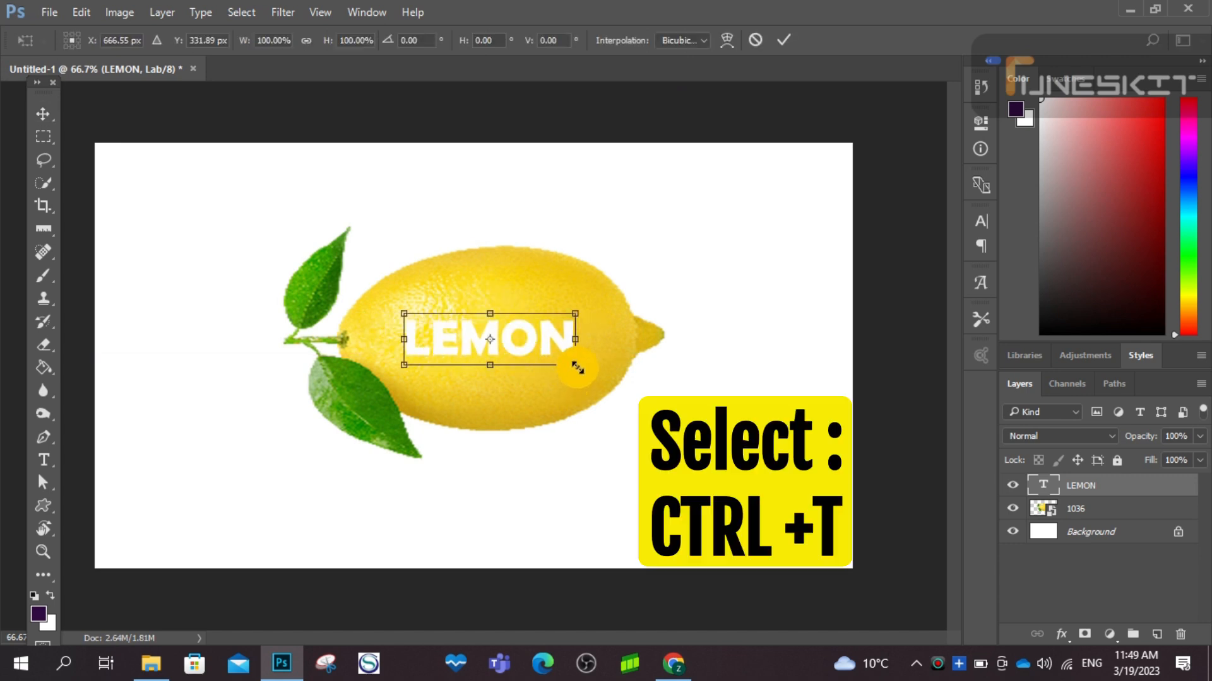
{"action": "mouse_move", "coordinate": [578, 368]}
{"action": "left_mouse_down"}
{"action": "mouse_move", "coordinate": [589, 377]}
{"action": "mouse_move", "coordinate": [579, 380]}
{"action": "left_mouse_up"}
{"action": "left_click_drag", "start_coordinate": [524, 342], "coordinate": [521, 328]}
{"action": "left_click", "coordinate": [792, 44]}
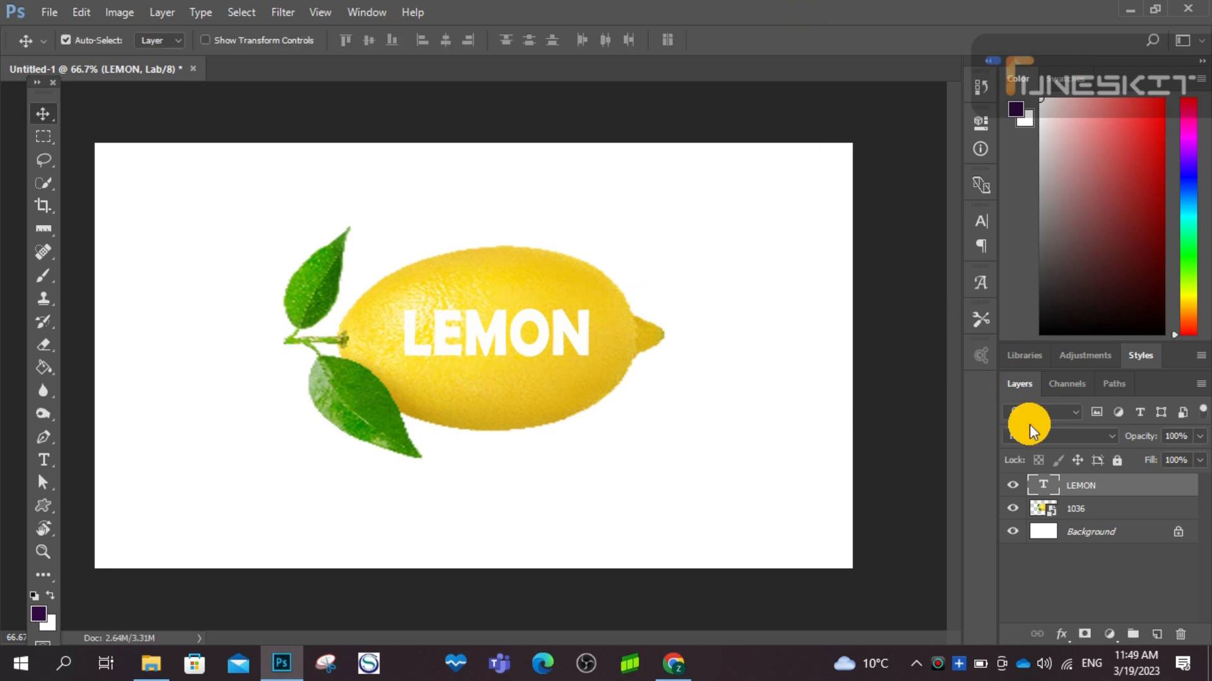
- Convert the LEMON text layer to a smart object and warp its upper and lower edges outward past the lemon's outline
{"action": "right_click", "coordinate": [1078, 488]}
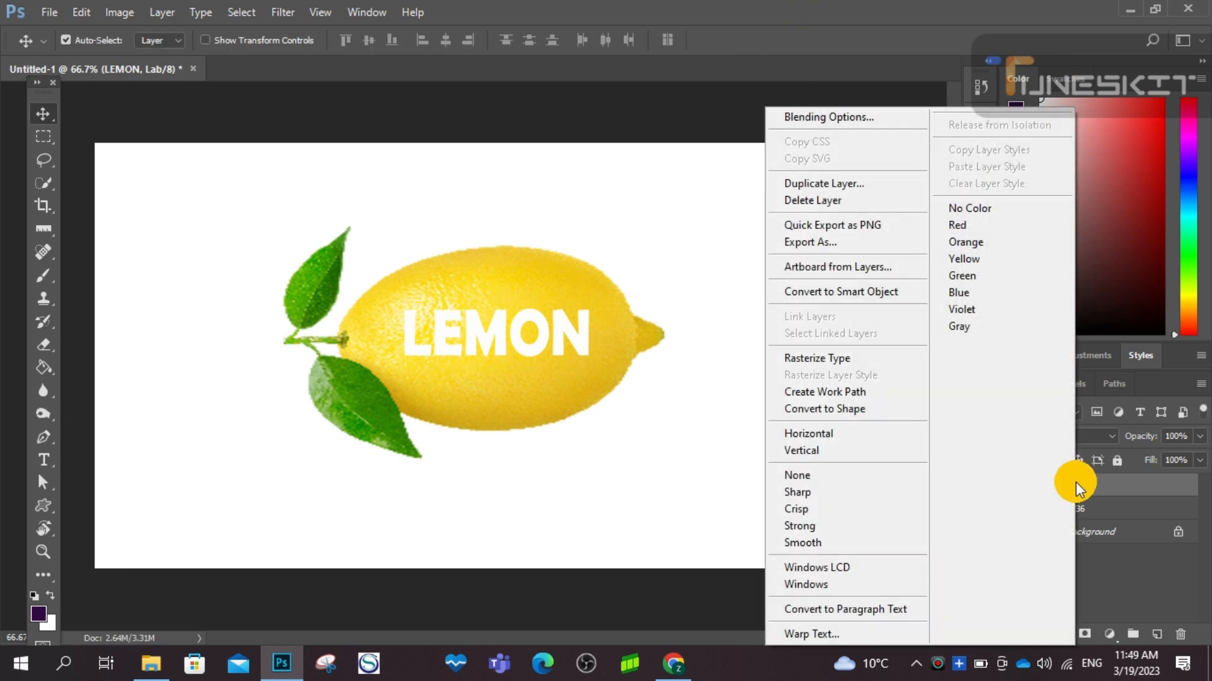
{"action": "left_click", "coordinate": [872, 289]}
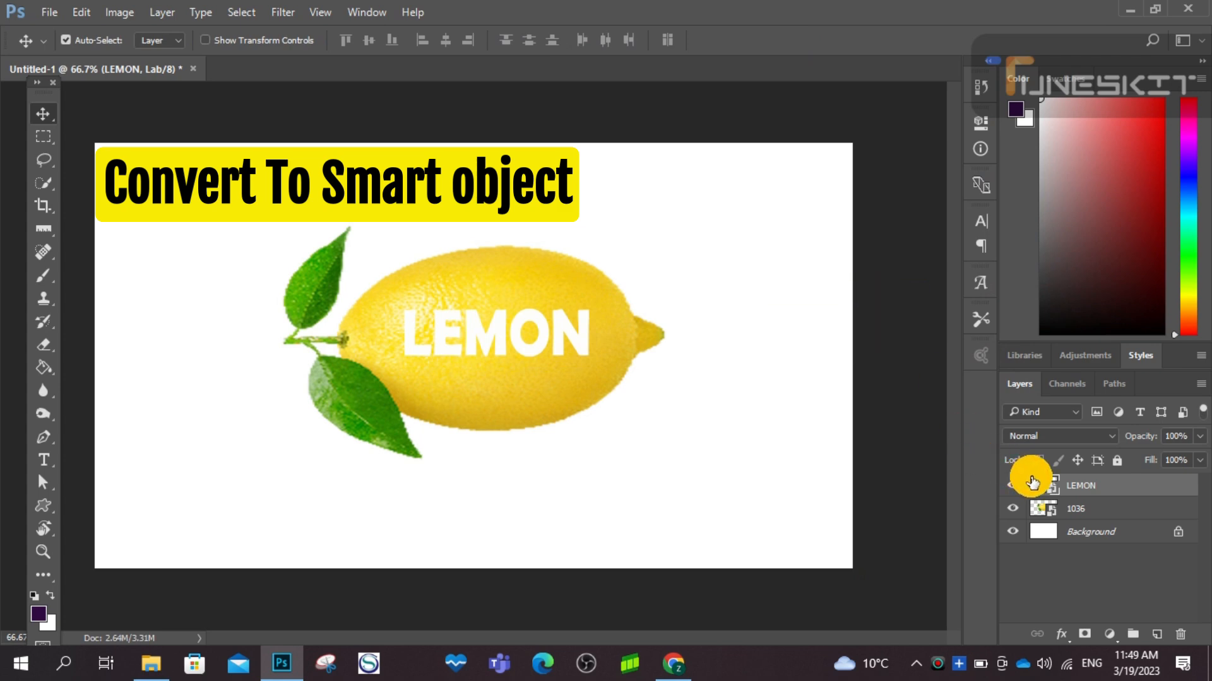
{"action": "left_click", "coordinate": [458, 331], "text": "ctrl"}
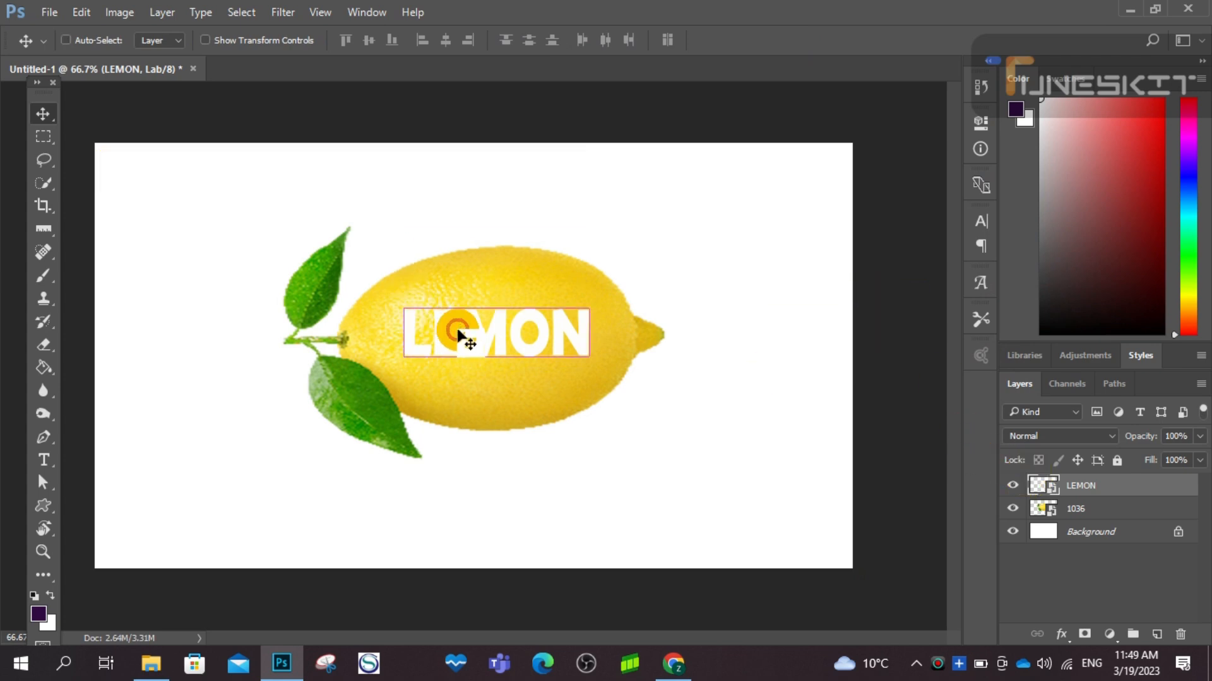
{"action": "key", "text": "ctrl+t"}
{"action": "right_click", "coordinate": [521, 347]}
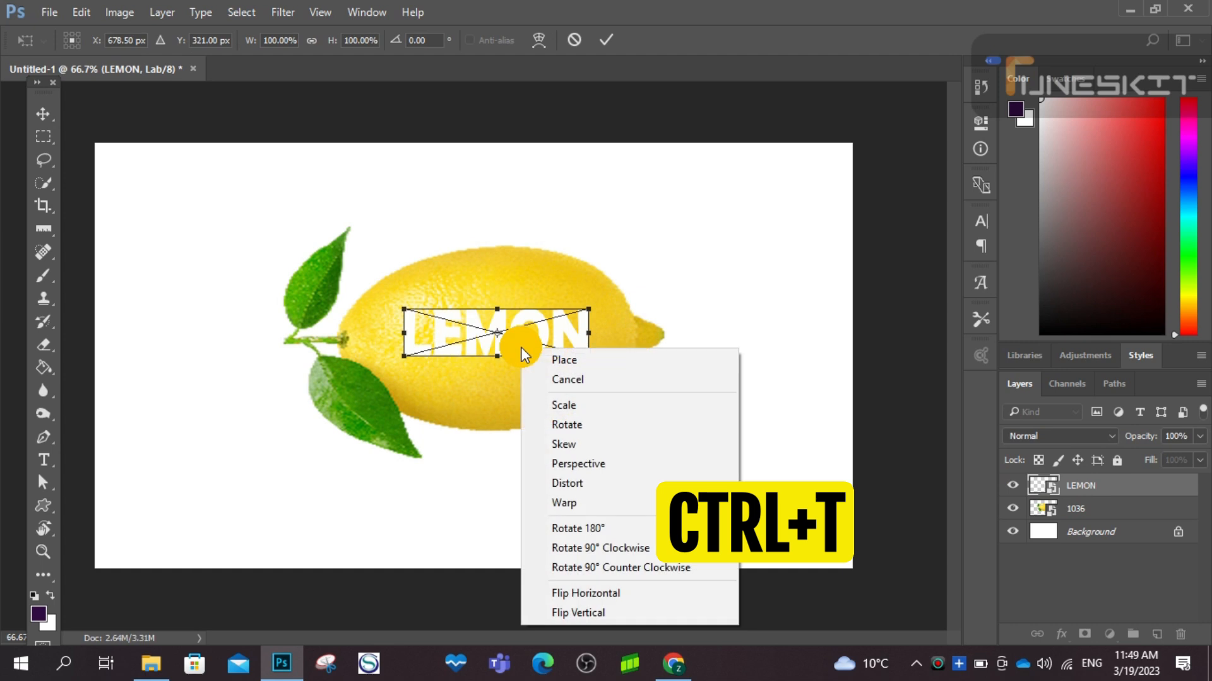
{"action": "left_click", "coordinate": [600, 508]}
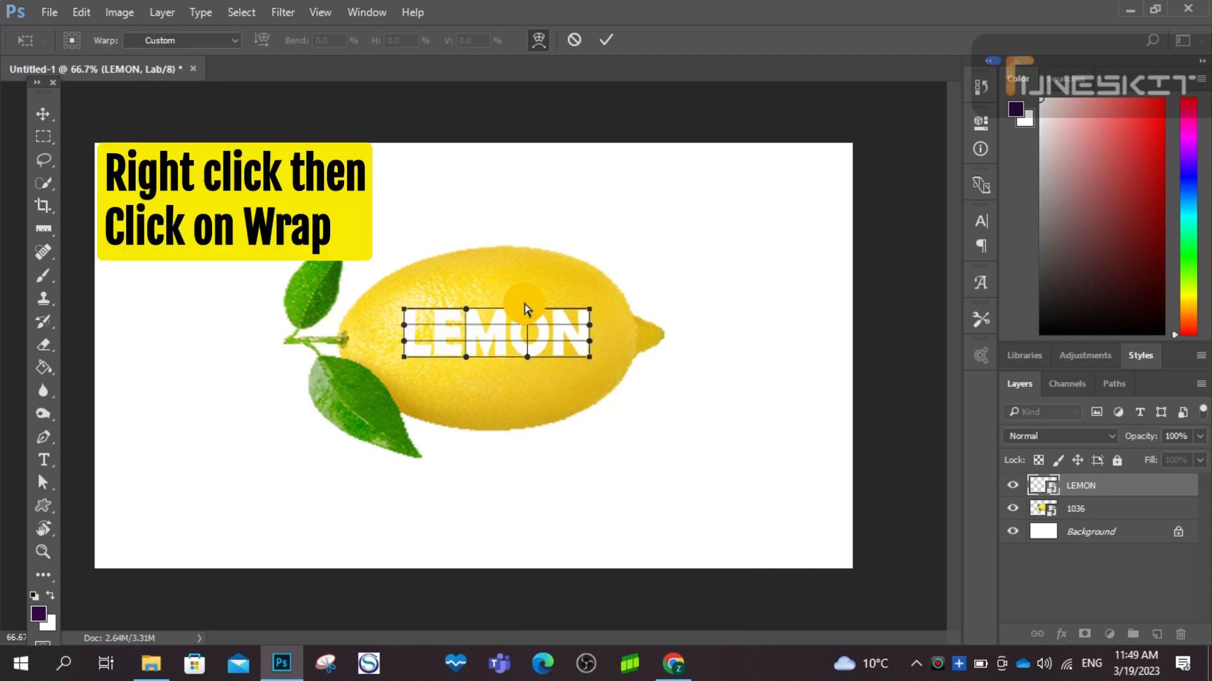
{"action": "left_click_drag", "start_coordinate": [527, 314], "coordinate": [506, 169]}
{"action": "left_click_drag", "start_coordinate": [439, 312], "coordinate": [448, 240]}
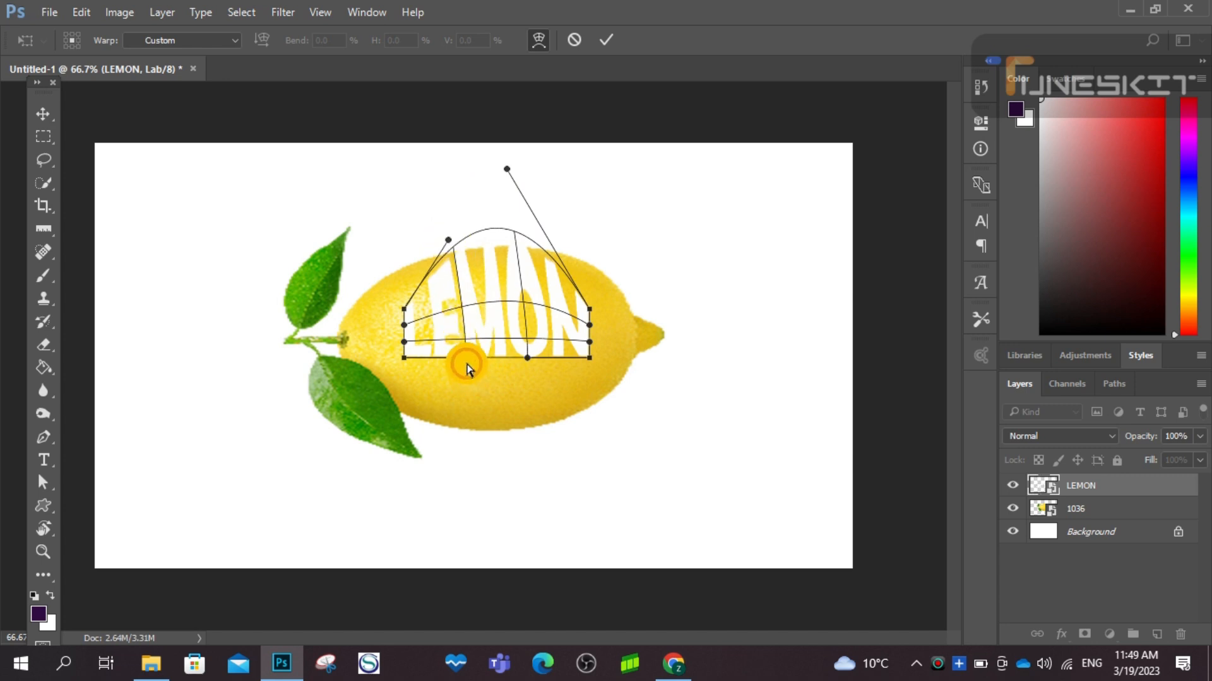
{"action": "left_click_drag", "start_coordinate": [467, 366], "coordinate": [495, 554]}
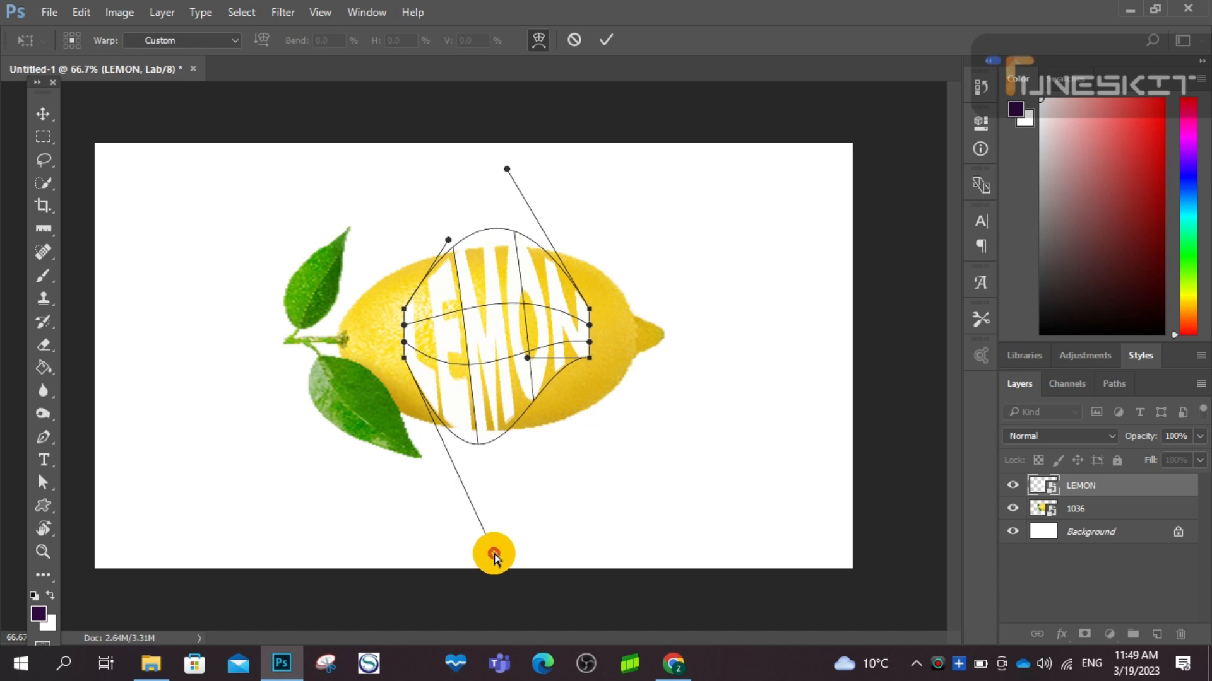
{"action": "left_click_drag", "start_coordinate": [527, 355], "coordinate": [539, 422]}
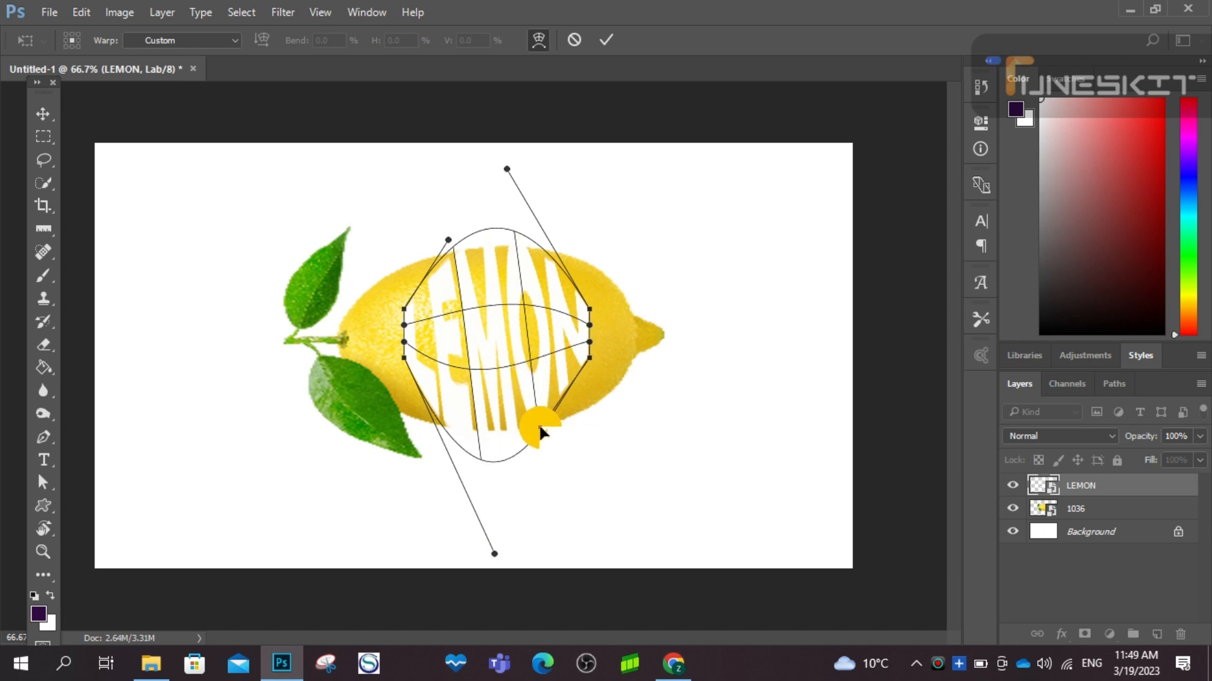
- Stretch the warp's two right corners toward the lemon's outline and bow out the right side beside the N
{"action": "left_click_drag", "start_coordinate": [592, 362], "coordinate": [605, 412]}
{"action": "left_click_drag", "start_coordinate": [589, 308], "coordinate": [594, 264]}
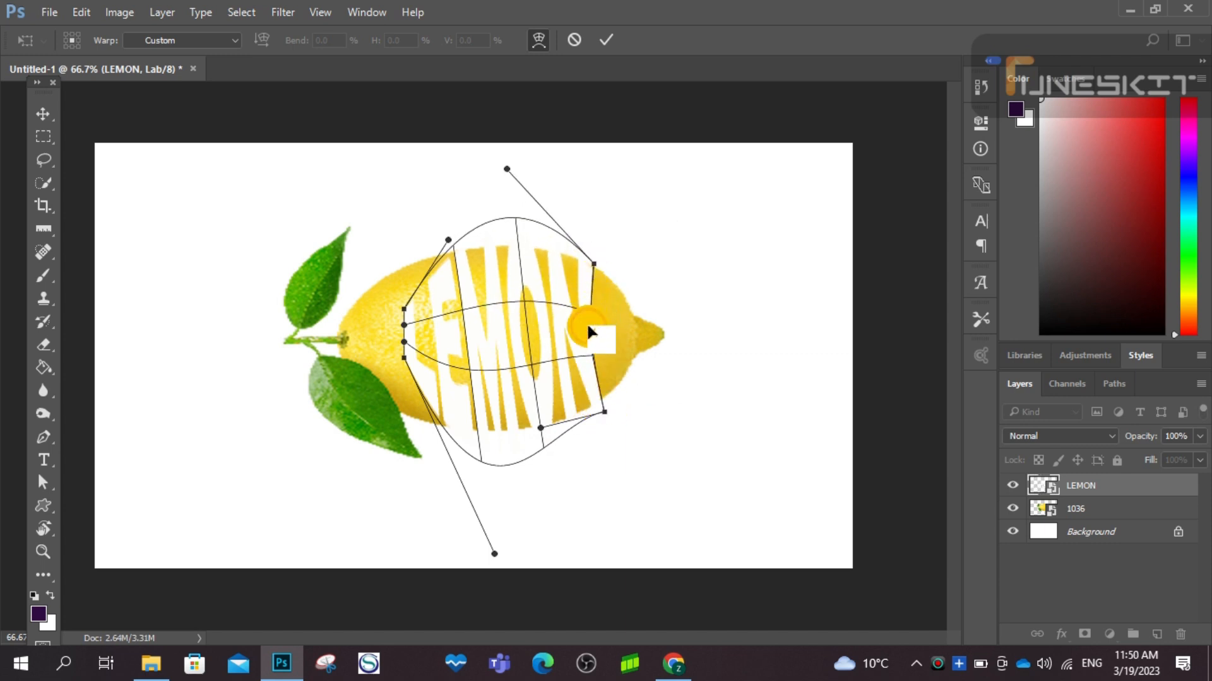
{"action": "mouse_move", "coordinate": [590, 325]}
{"action": "left_mouse_down"}
{"action": "mouse_move", "coordinate": [603, 338]}
{"action": "mouse_move", "coordinate": [603, 320]}
{"action": "left_mouse_up"}
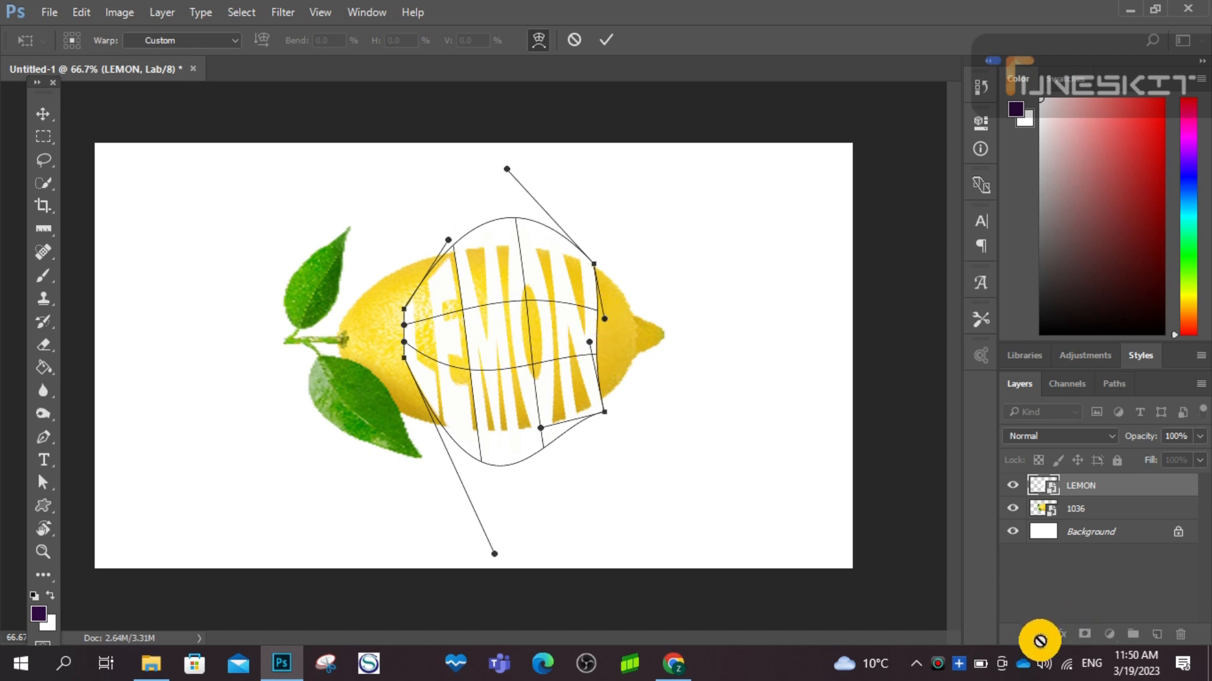
{"action": "left_click", "coordinate": [936, 663]}
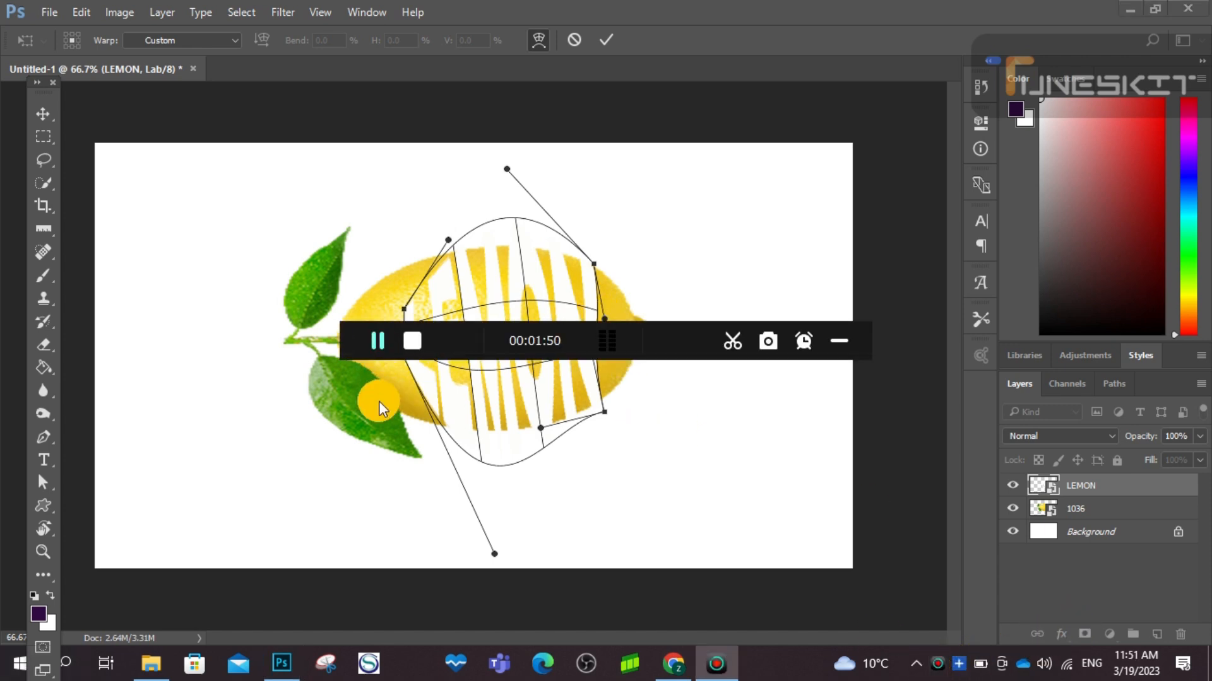
{"action": "left_click", "coordinate": [704, 366]}
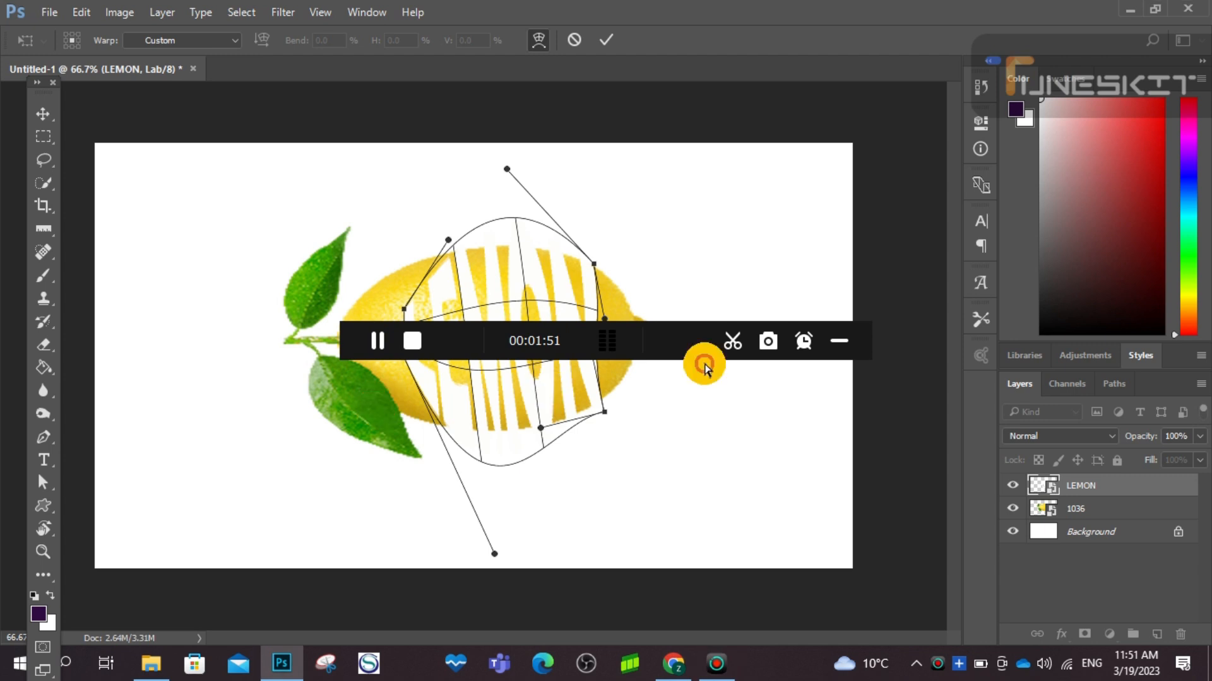
{"action": "left_click", "coordinate": [838, 339]}
- Stretch the warp's two left corners toward the lemon's outline, smooth both side edges, and apply the warp
{"action": "left_click_drag", "start_coordinate": [404, 309], "coordinate": [388, 267]}
{"action": "left_click_drag", "start_coordinate": [403, 356], "coordinate": [397, 419]}
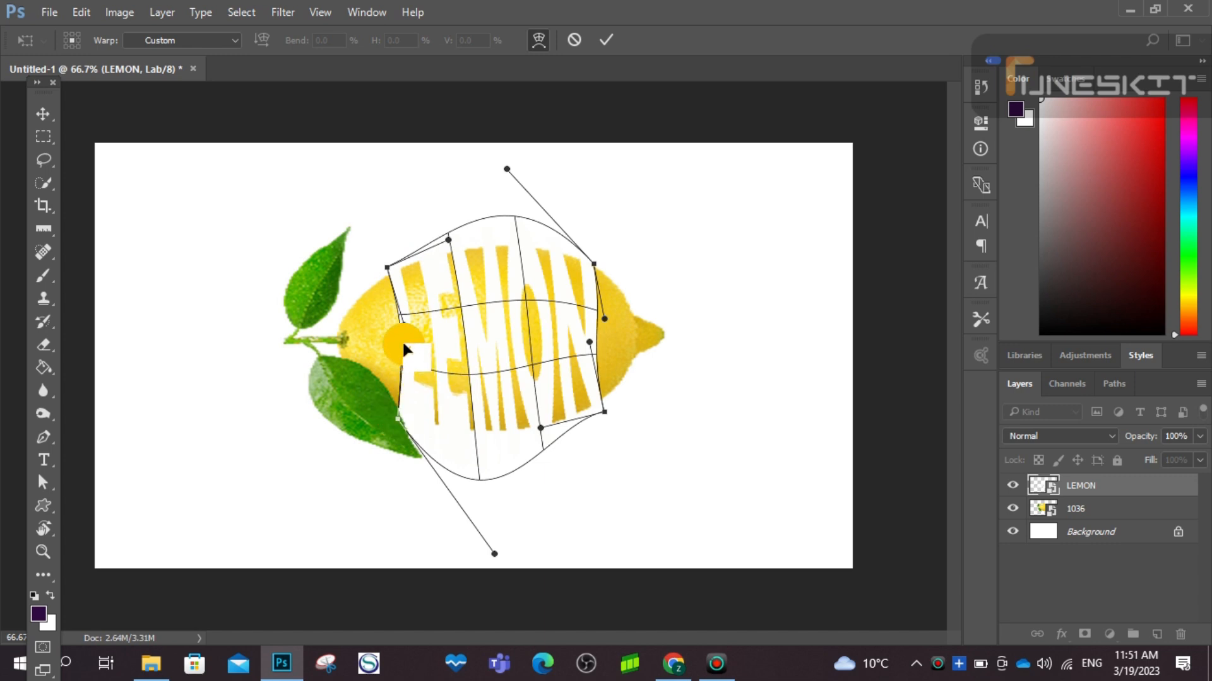
{"action": "mouse_move", "coordinate": [403, 345]}
{"action": "left_mouse_down"}
{"action": "mouse_move", "coordinate": [385, 354]}
{"action": "mouse_move", "coordinate": [404, 326]}
{"action": "mouse_move", "coordinate": [385, 339]}
{"action": "left_mouse_up"}
{"action": "mouse_move", "coordinate": [609, 328]}
{"action": "left_mouse_down"}
{"action": "mouse_move", "coordinate": [590, 341]}
{"action": "mouse_move", "coordinate": [604, 350]}
{"action": "left_mouse_up"}
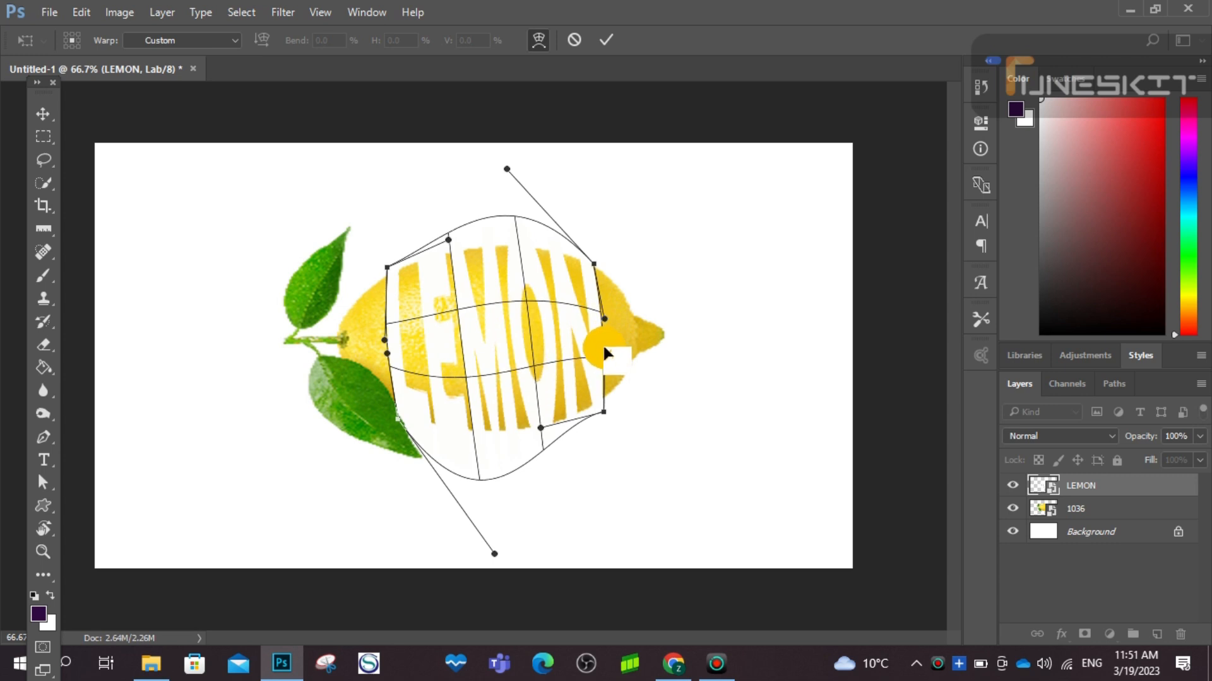
{"action": "left_click_drag", "start_coordinate": [603, 343], "coordinate": [604, 343]}
{"action": "left_click", "coordinate": [604, 35]}
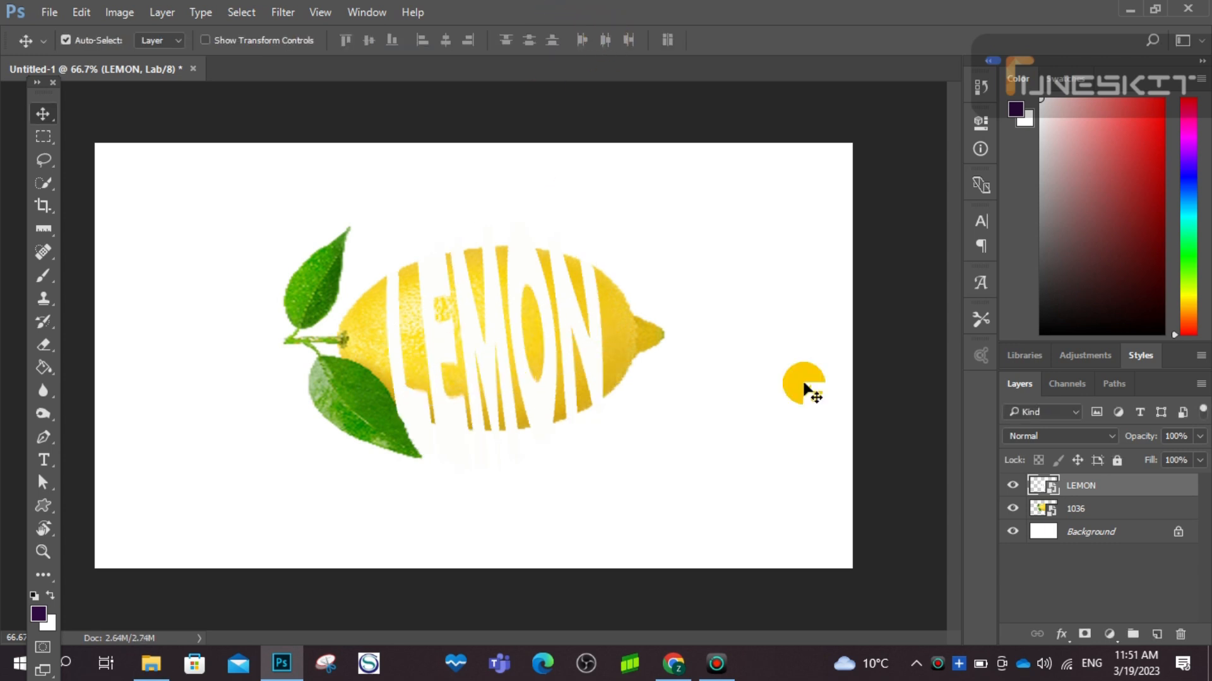
- Mask the 1036 lemon layer with a selection of the LEMON layer's pixels, keeping the LEMON layer hidden
{"action": "right_click", "coordinate": [1038, 482]}
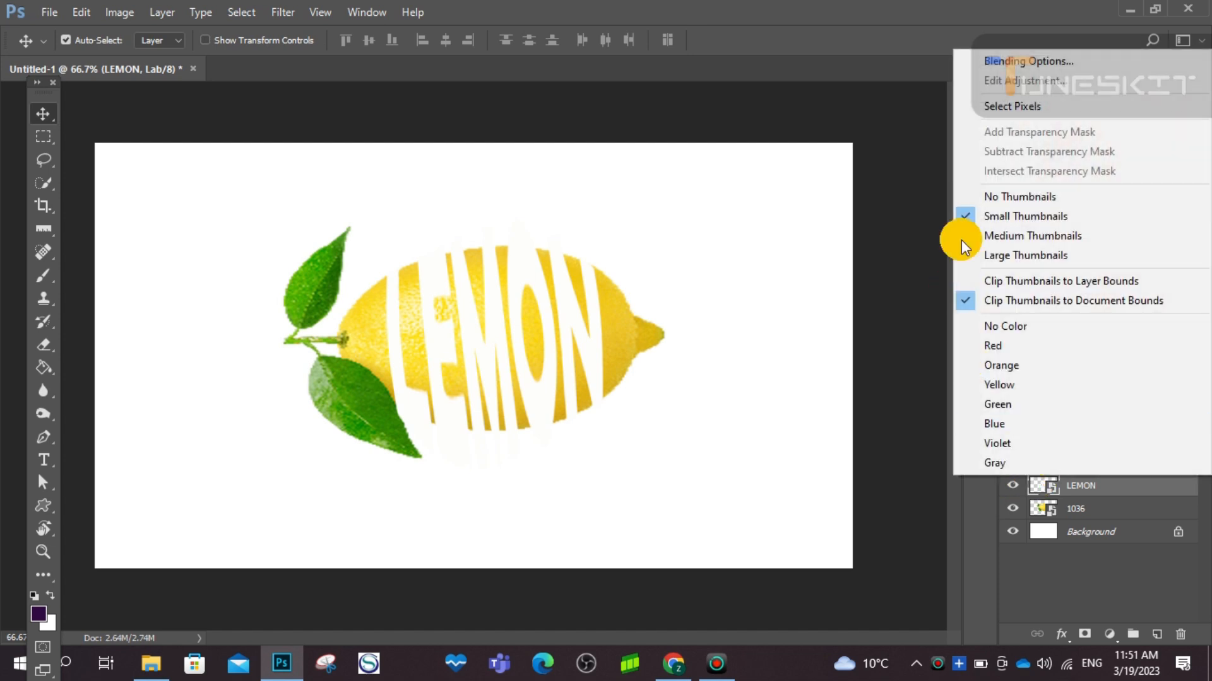
{"action": "left_click", "coordinate": [1065, 106]}
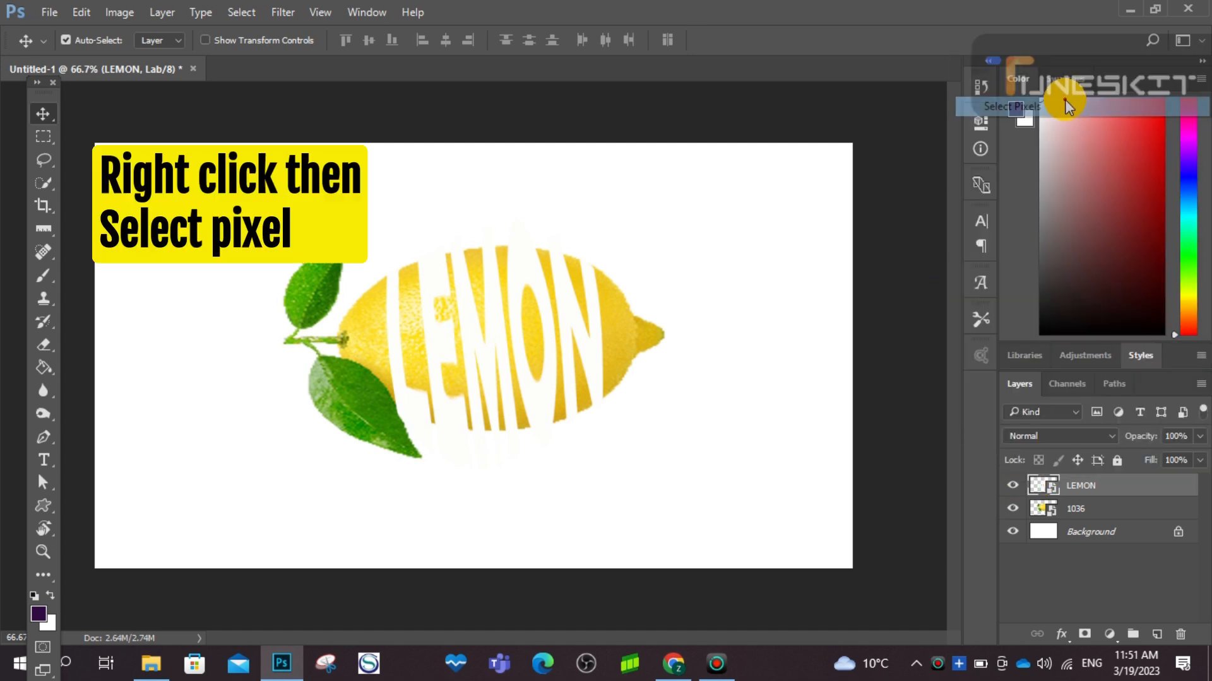
{"action": "left_click", "coordinate": [1010, 486]}
{"action": "left_click", "coordinate": [1101, 511]}
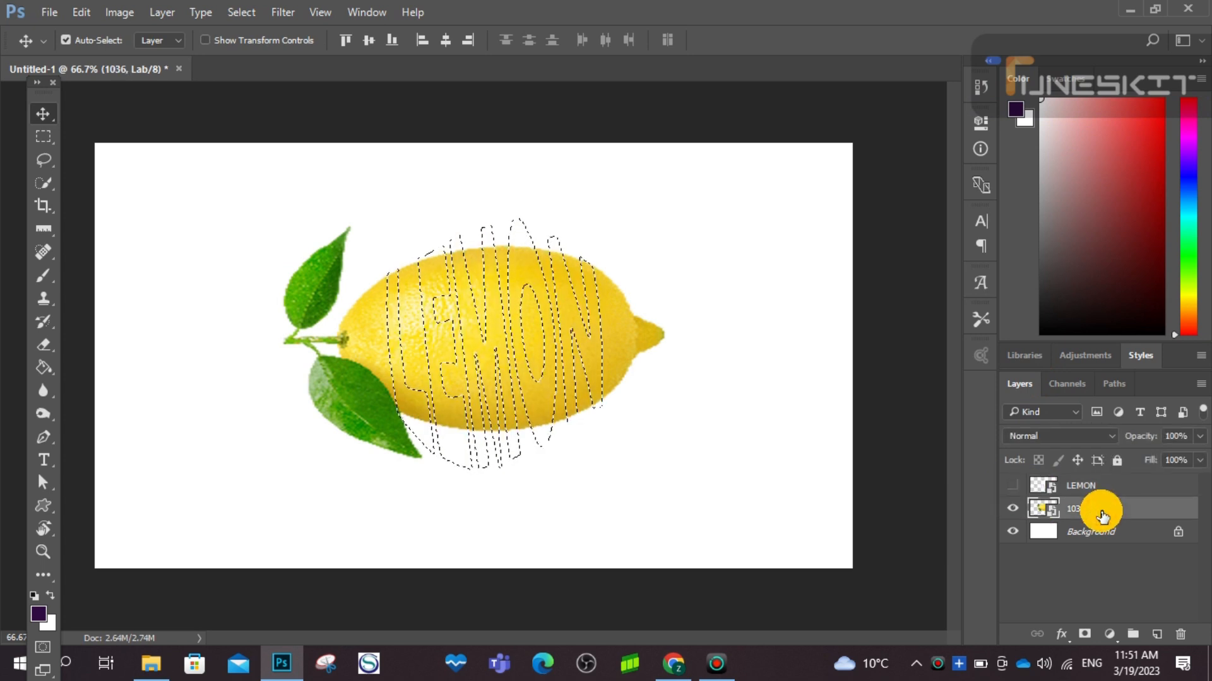
{"action": "left_click", "coordinate": [1085, 634]}
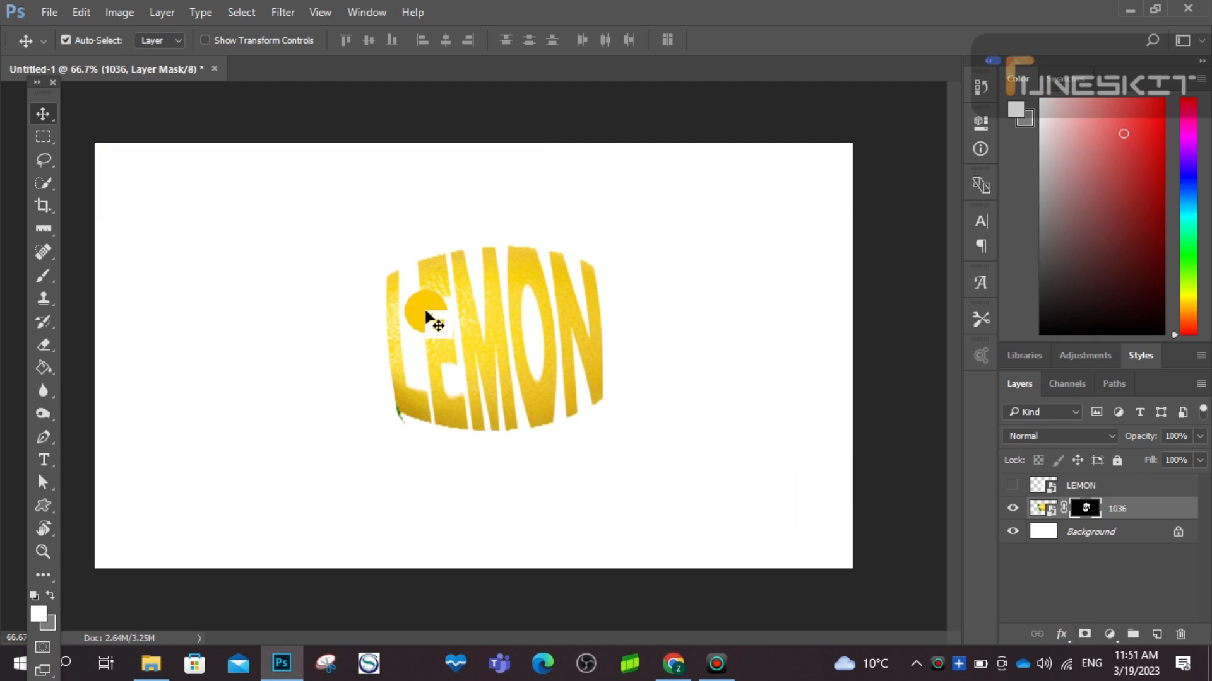
- Paint white on the 1036 layer mask with the 15 px brush to reveal the leaves, stem and lemon flesh beside the L
{"action": "left_click", "coordinate": [50, 276]}
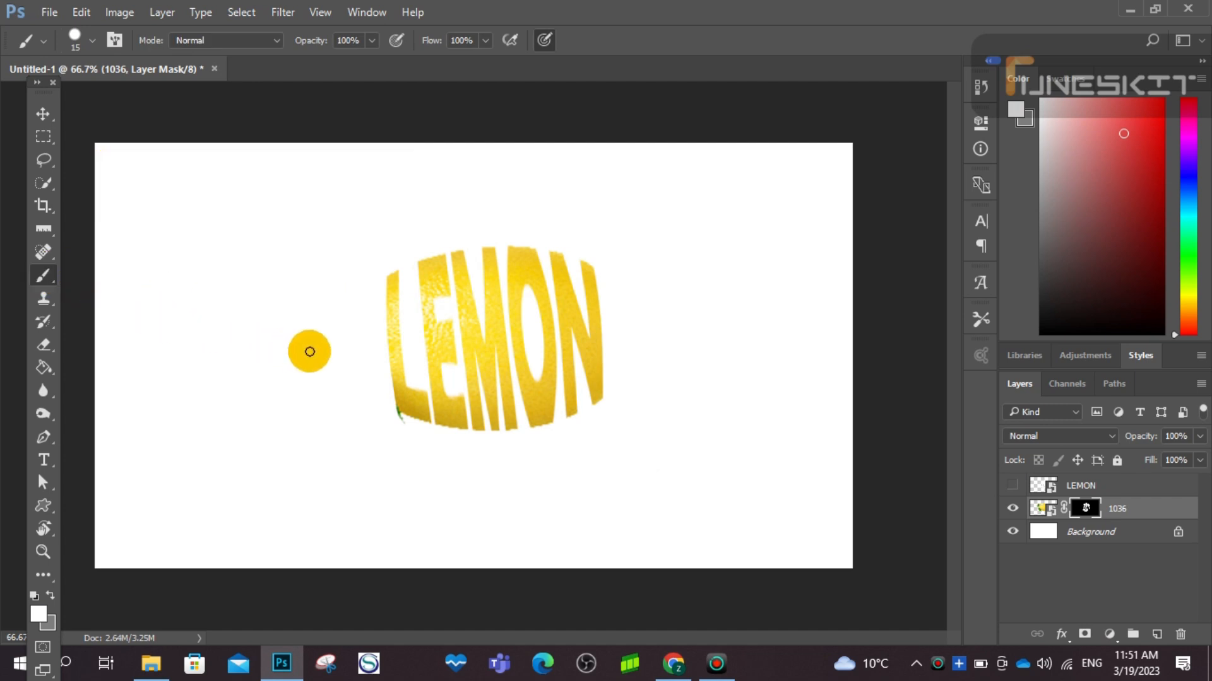
{"action": "mouse_move", "coordinate": [312, 351]}
{"action": "left_mouse_down"}
{"action": "mouse_move", "coordinate": [337, 347]}
{"action": "mouse_move", "coordinate": [316, 347]}
{"action": "mouse_move", "coordinate": [323, 327]}
{"action": "mouse_move", "coordinate": [323, 365]}
{"action": "mouse_move", "coordinate": [317, 314]}
{"action": "mouse_move", "coordinate": [329, 357]}
{"action": "mouse_move", "coordinate": [294, 295]}
{"action": "mouse_move", "coordinate": [314, 341]}
{"action": "mouse_move", "coordinate": [299, 311]}
{"action": "mouse_move", "coordinate": [303, 343]}
{"action": "mouse_move", "coordinate": [287, 312]}
{"action": "mouse_move", "coordinate": [288, 357]}
{"action": "mouse_move", "coordinate": [263, 338]}
{"action": "mouse_move", "coordinate": [261, 349]}
{"action": "mouse_move", "coordinate": [302, 346]}
{"action": "mouse_move", "coordinate": [337, 395]}
{"action": "mouse_move", "coordinate": [324, 355]}
{"action": "mouse_move", "coordinate": [368, 407]}
{"action": "mouse_move", "coordinate": [326, 378]}
{"action": "mouse_move", "coordinate": [354, 403]}
{"action": "mouse_move", "coordinate": [335, 378]}
{"action": "mouse_move", "coordinate": [355, 415]}
{"action": "mouse_move", "coordinate": [344, 410]}
{"action": "mouse_move", "coordinate": [310, 359]}
{"action": "mouse_move", "coordinate": [369, 451]}
{"action": "mouse_move", "coordinate": [302, 389]}
{"action": "mouse_move", "coordinate": [359, 435]}
{"action": "mouse_move", "coordinate": [314, 371]}
{"action": "mouse_move", "coordinate": [339, 414]}
{"action": "mouse_move", "coordinate": [309, 389]}
{"action": "mouse_move", "coordinate": [334, 415]}
{"action": "mouse_move", "coordinate": [355, 429]}
{"action": "mouse_move", "coordinate": [308, 380]}
{"action": "mouse_move", "coordinate": [386, 432]}
{"action": "mouse_move", "coordinate": [351, 413]}
{"action": "mouse_move", "coordinate": [370, 422]}
{"action": "mouse_move", "coordinate": [372, 441]}
{"action": "mouse_move", "coordinate": [412, 452]}
{"action": "mouse_move", "coordinate": [370, 447]}
{"action": "mouse_move", "coordinate": [414, 448]}
{"action": "mouse_move", "coordinate": [398, 437]}
{"action": "mouse_move", "coordinate": [422, 463]}
{"action": "mouse_move", "coordinate": [395, 422]}
{"action": "mouse_move", "coordinate": [419, 454]}
{"action": "mouse_move", "coordinate": [339, 382]}
{"action": "mouse_move", "coordinate": [309, 278]}
{"action": "mouse_move", "coordinate": [302, 286]}
{"action": "mouse_move", "coordinate": [292, 262]}
{"action": "mouse_move", "coordinate": [286, 292]}
{"action": "mouse_move", "coordinate": [316, 238]}
{"action": "mouse_move", "coordinate": [313, 263]}
{"action": "mouse_move", "coordinate": [346, 232]}
{"action": "mouse_move", "coordinate": [293, 242]}
{"action": "mouse_move", "coordinate": [354, 239]}
{"action": "mouse_move", "coordinate": [304, 300]}
{"action": "mouse_move", "coordinate": [340, 240]}
{"action": "mouse_move", "coordinate": [308, 300]}
{"action": "mouse_move", "coordinate": [324, 299]}
{"action": "mouse_move", "coordinate": [335, 254]}
{"action": "mouse_move", "coordinate": [324, 286]}
{"action": "mouse_move", "coordinate": [350, 246]}
{"action": "mouse_move", "coordinate": [312, 335]}
{"action": "mouse_move", "coordinate": [359, 400]}
{"action": "mouse_move", "coordinate": [384, 395]}
{"action": "mouse_move", "coordinate": [351, 365]}
{"action": "mouse_move", "coordinate": [395, 400]}
{"action": "mouse_move", "coordinate": [333, 387]}
{"action": "mouse_move", "coordinate": [392, 408]}
{"action": "mouse_move", "coordinate": [357, 392]}
{"action": "mouse_move", "coordinate": [363, 304]}
{"action": "mouse_move", "coordinate": [342, 344]}
{"action": "mouse_move", "coordinate": [362, 292]}
{"action": "mouse_move", "coordinate": [370, 341]}
{"action": "left_mouse_up"}
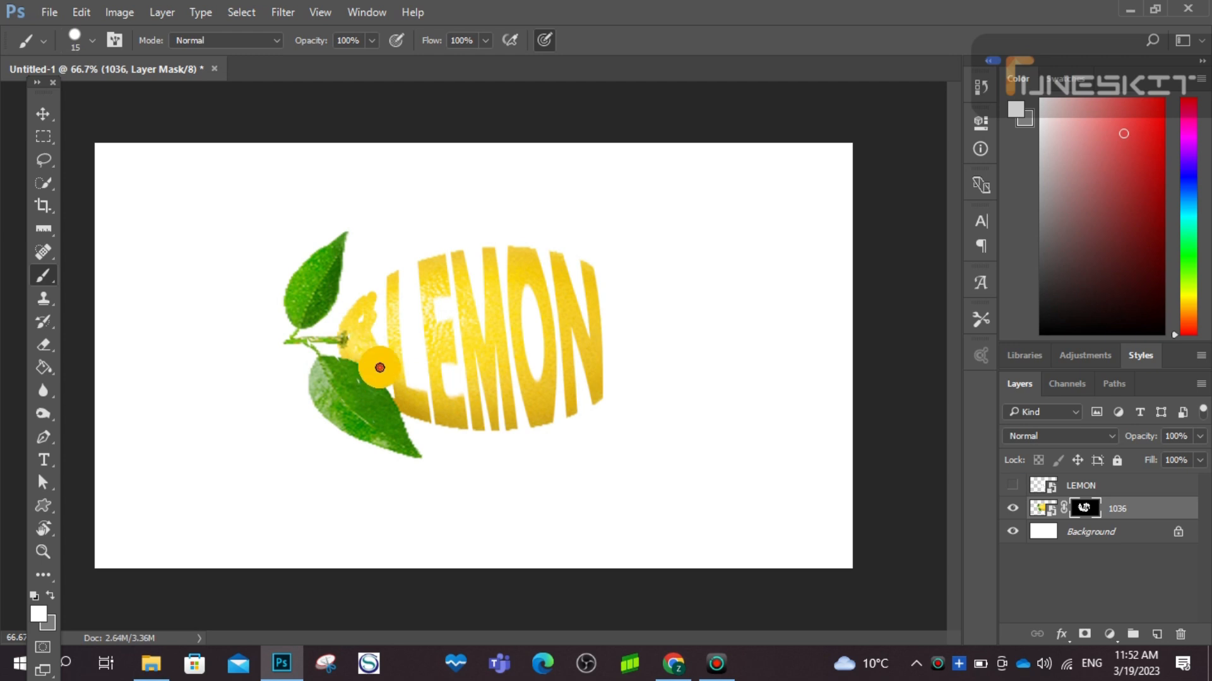
{"action": "mouse_move", "coordinate": [385, 369]}
{"action": "left_mouse_down"}
{"action": "mouse_move", "coordinate": [395, 404]}
{"action": "mouse_move", "coordinate": [383, 360]}
{"action": "mouse_move", "coordinate": [397, 385]}
{"action": "mouse_move", "coordinate": [352, 339]}
{"action": "mouse_move", "coordinate": [373, 390]}
{"action": "mouse_move", "coordinate": [354, 381]}
{"action": "mouse_move", "coordinate": [374, 319]}
{"action": "mouse_move", "coordinate": [348, 318]}
{"action": "mouse_move", "coordinate": [369, 344]}
{"action": "mouse_move", "coordinate": [421, 274]}
{"action": "mouse_move", "coordinate": [380, 303]}
{"action": "mouse_move", "coordinate": [380, 358]}
{"action": "mouse_move", "coordinate": [377, 306]}
{"action": "mouse_move", "coordinate": [393, 390]}
{"action": "mouse_move", "coordinate": [368, 377]}
{"action": "mouse_move", "coordinate": [345, 384]}
{"action": "mouse_move", "coordinate": [387, 369]}
{"action": "mouse_move", "coordinate": [346, 338]}
{"action": "mouse_move", "coordinate": [337, 355]}
{"action": "mouse_move", "coordinate": [362, 317]}
{"action": "mouse_move", "coordinate": [380, 314]}
{"action": "mouse_move", "coordinate": [384, 327]}
{"action": "mouse_move", "coordinate": [385, 296]}
{"action": "mouse_move", "coordinate": [387, 345]}
{"action": "mouse_move", "coordinate": [370, 331]}
{"action": "mouse_move", "coordinate": [384, 283]}
{"action": "left_mouse_up"}
{"action": "mouse_move", "coordinate": [387, 285]}
{"action": "left_mouse_down"}
{"action": "mouse_move", "coordinate": [373, 378]}
{"action": "mouse_move", "coordinate": [382, 322]}
{"action": "mouse_move", "coordinate": [392, 395]}
{"action": "mouse_move", "coordinate": [373, 367]}
{"action": "mouse_move", "coordinate": [359, 394]}
{"action": "mouse_move", "coordinate": [377, 326]}
{"action": "mouse_move", "coordinate": [349, 351]}
{"action": "mouse_move", "coordinate": [378, 311]}
{"action": "left_mouse_up"}
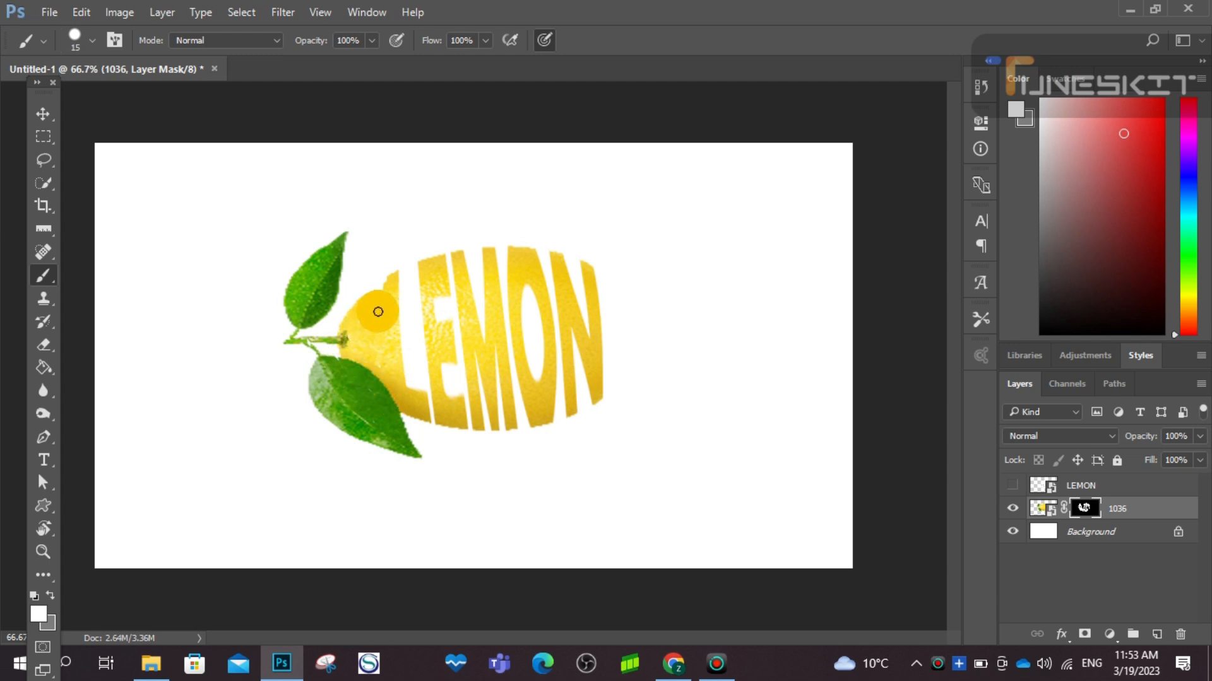
- Paint white on the layer mask to fill the ragged gaps along the lemon's upper edge near the stem
{"action": "left_click", "coordinate": [43, 552]}
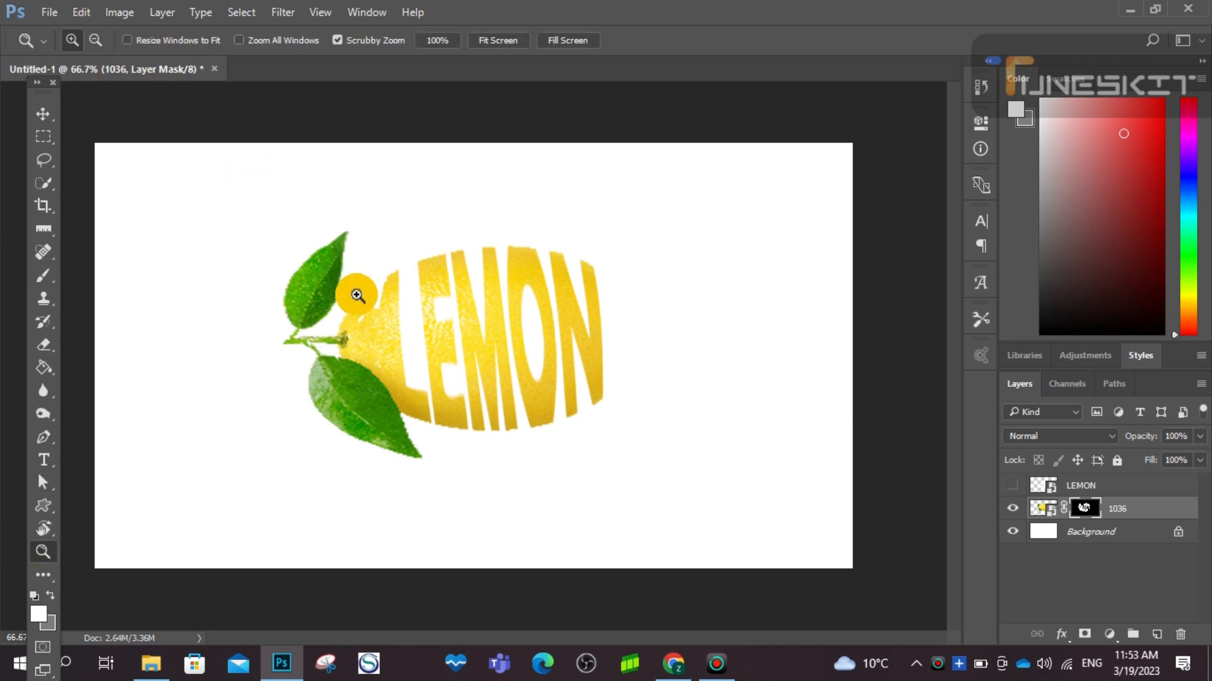
{"action": "left_click", "coordinate": [358, 292]}
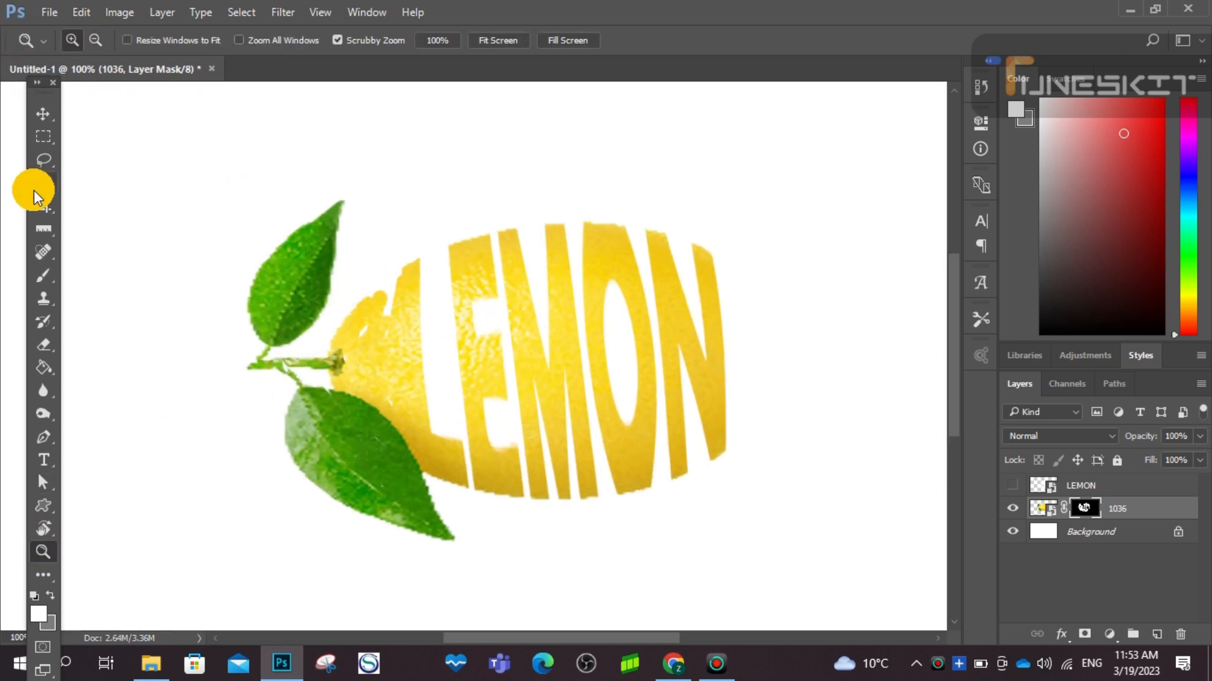
{"action": "left_click", "coordinate": [46, 270]}
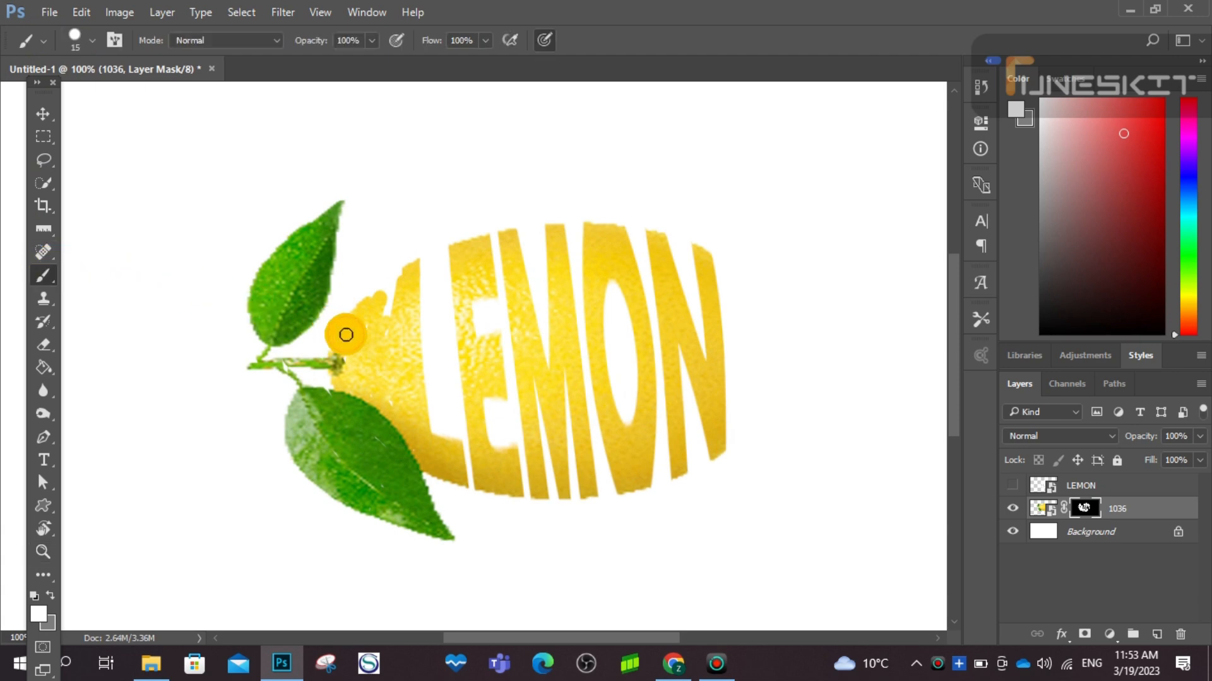
{"action": "mouse_move", "coordinate": [374, 337]}
{"action": "left_mouse_down"}
{"action": "mouse_move", "coordinate": [355, 352]}
{"action": "mouse_move", "coordinate": [389, 297]}
{"action": "mouse_move", "coordinate": [381, 353]}
{"action": "mouse_move", "coordinate": [401, 275]}
{"action": "mouse_move", "coordinate": [351, 315]}
{"action": "mouse_move", "coordinate": [385, 280]}
{"action": "mouse_move", "coordinate": [331, 354]}
{"action": "mouse_move", "coordinate": [279, 367]}
{"action": "mouse_move", "coordinate": [318, 389]}
{"action": "mouse_move", "coordinate": [268, 360]}
{"action": "mouse_move", "coordinate": [243, 365]}
{"action": "mouse_move", "coordinate": [265, 352]}
{"action": "mouse_move", "coordinate": [231, 366]}
{"action": "mouse_move", "coordinate": [322, 361]}
{"action": "left_mouse_up"}
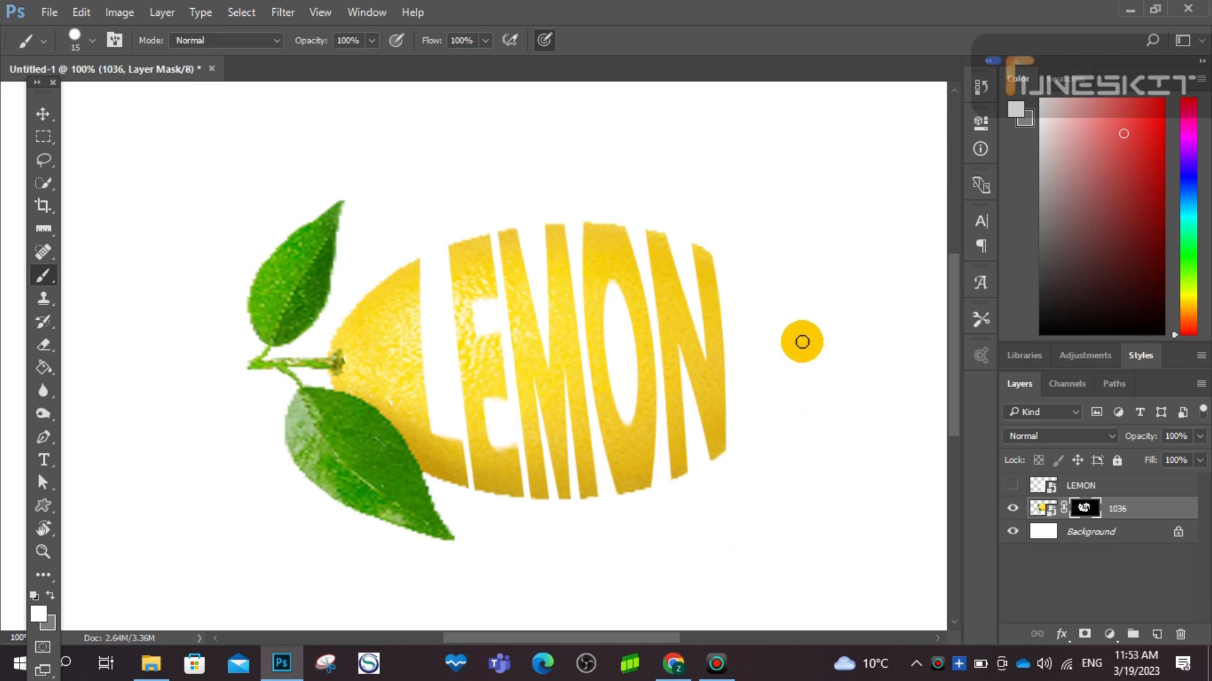
- Paint white on the layer mask to reveal the lemon's pointed tip, leaving a curved gap beside the N
{"action": "mouse_move", "coordinate": [782, 335]}
{"action": "left_mouse_down"}
{"action": "mouse_move", "coordinate": [758, 298]}
{"action": "mouse_move", "coordinate": [833, 337]}
{"action": "mouse_move", "coordinate": [791, 344]}
{"action": "mouse_move", "coordinate": [835, 362]}
{"action": "mouse_move", "coordinate": [780, 366]}
{"action": "mouse_move", "coordinate": [774, 344]}
{"action": "mouse_move", "coordinate": [807, 359]}
{"action": "mouse_move", "coordinate": [768, 342]}
{"action": "mouse_move", "coordinate": [780, 360]}
{"action": "mouse_move", "coordinate": [768, 335]}
{"action": "mouse_move", "coordinate": [783, 340]}
{"action": "mouse_move", "coordinate": [758, 318]}
{"action": "mouse_move", "coordinate": [792, 332]}
{"action": "mouse_move", "coordinate": [755, 307]}
{"action": "mouse_move", "coordinate": [759, 342]}
{"action": "mouse_move", "coordinate": [746, 290]}
{"action": "mouse_move", "coordinate": [756, 347]}
{"action": "left_mouse_up"}
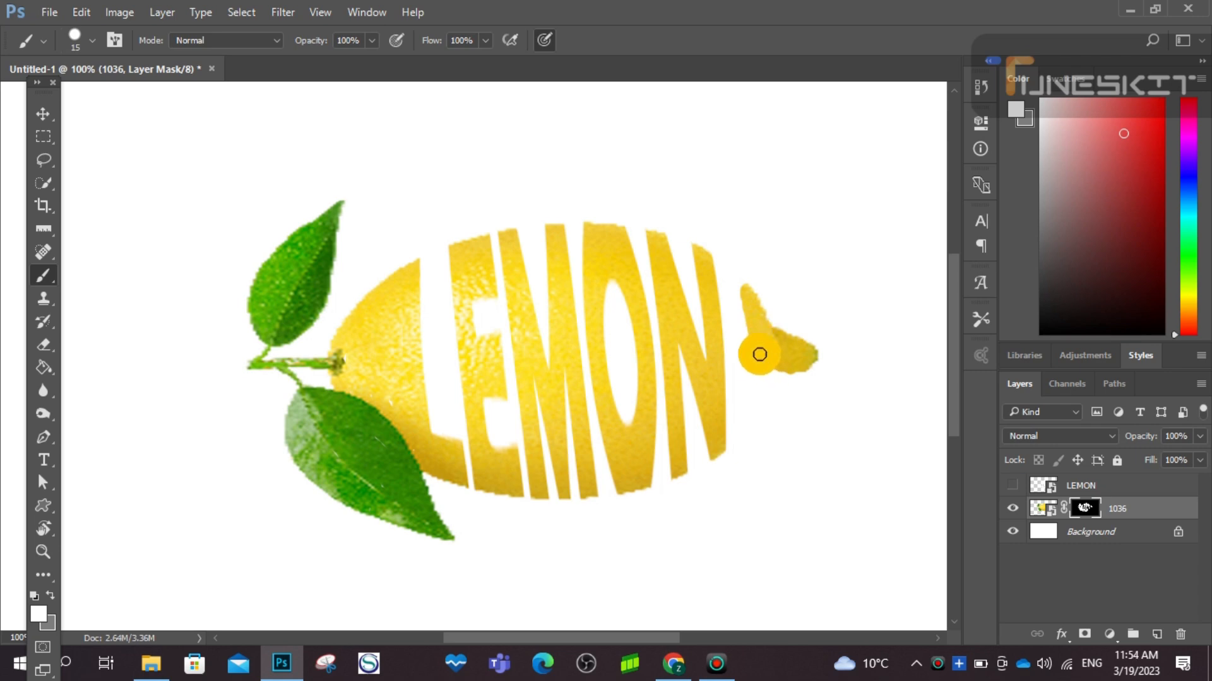
{"action": "mouse_move", "coordinate": [758, 353]}
{"action": "left_mouse_down"}
{"action": "mouse_move", "coordinate": [762, 384]}
{"action": "mouse_move", "coordinate": [774, 376]}
{"action": "mouse_move", "coordinate": [757, 353]}
{"action": "mouse_move", "coordinate": [758, 366]}
{"action": "left_mouse_up"}
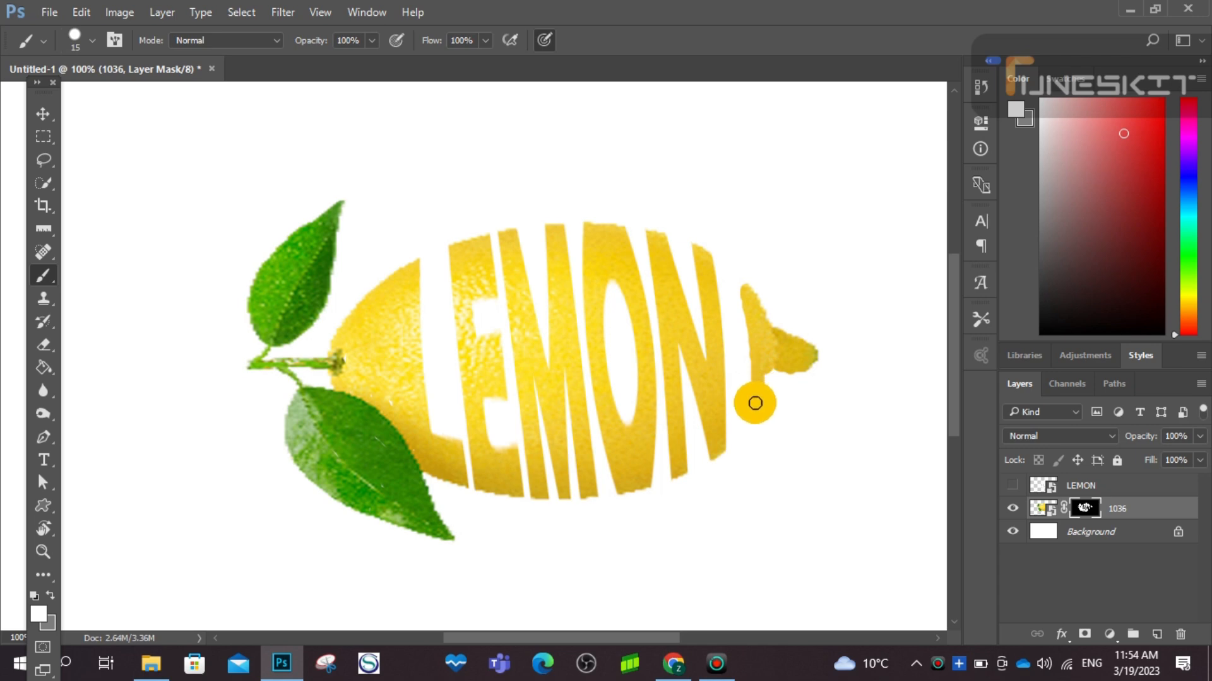
{"action": "mouse_move", "coordinate": [755, 409]}
{"action": "left_mouse_down"}
{"action": "mouse_move", "coordinate": [749, 424]}
{"action": "mouse_move", "coordinate": [745, 287]}
{"action": "left_mouse_up"}
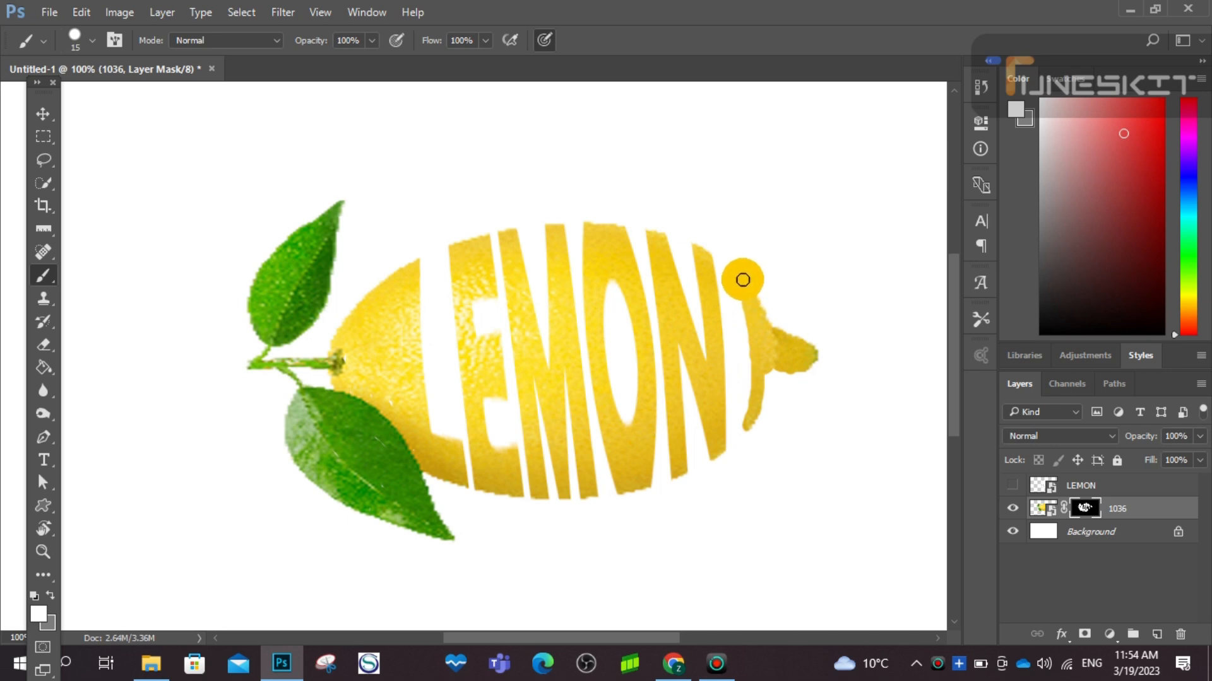
{"action": "mouse_move", "coordinate": [742, 279]}
{"action": "left_mouse_down"}
{"action": "mouse_move", "coordinate": [751, 334]}
{"action": "mouse_move", "coordinate": [774, 371]}
{"action": "left_mouse_up"}
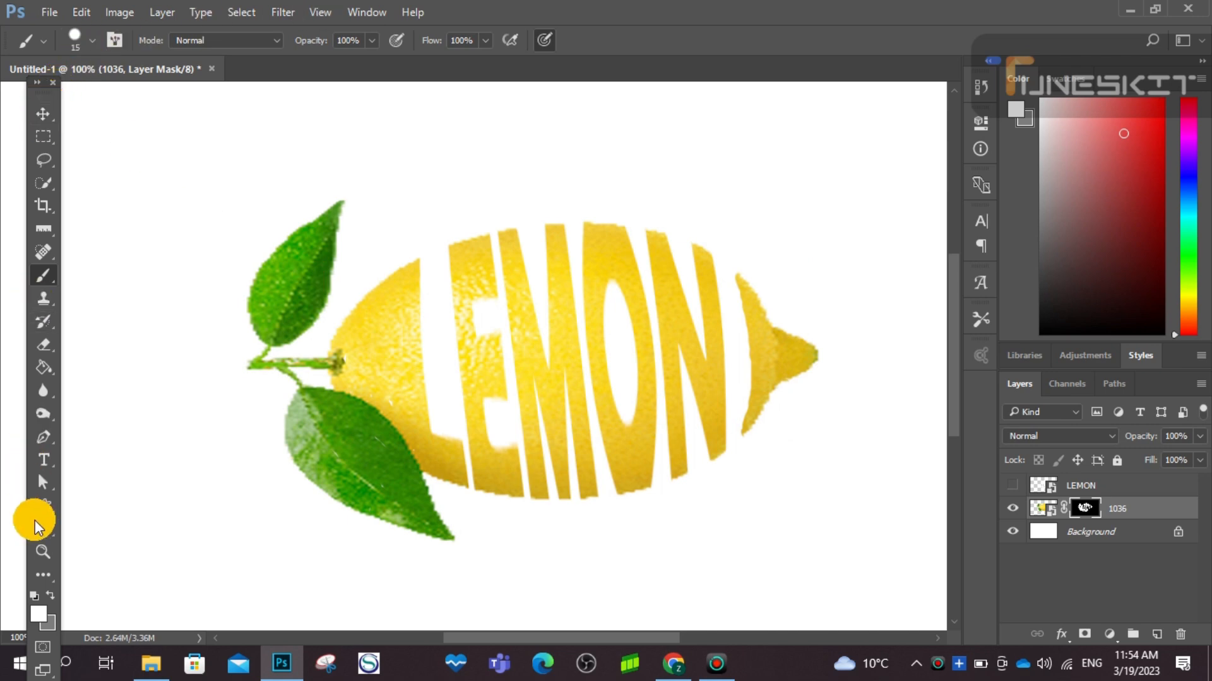
- Hide and reshow the 1036 layer to check it, and move the masked lemon slightly up and to the left
{"action": "left_click", "coordinate": [41, 547]}
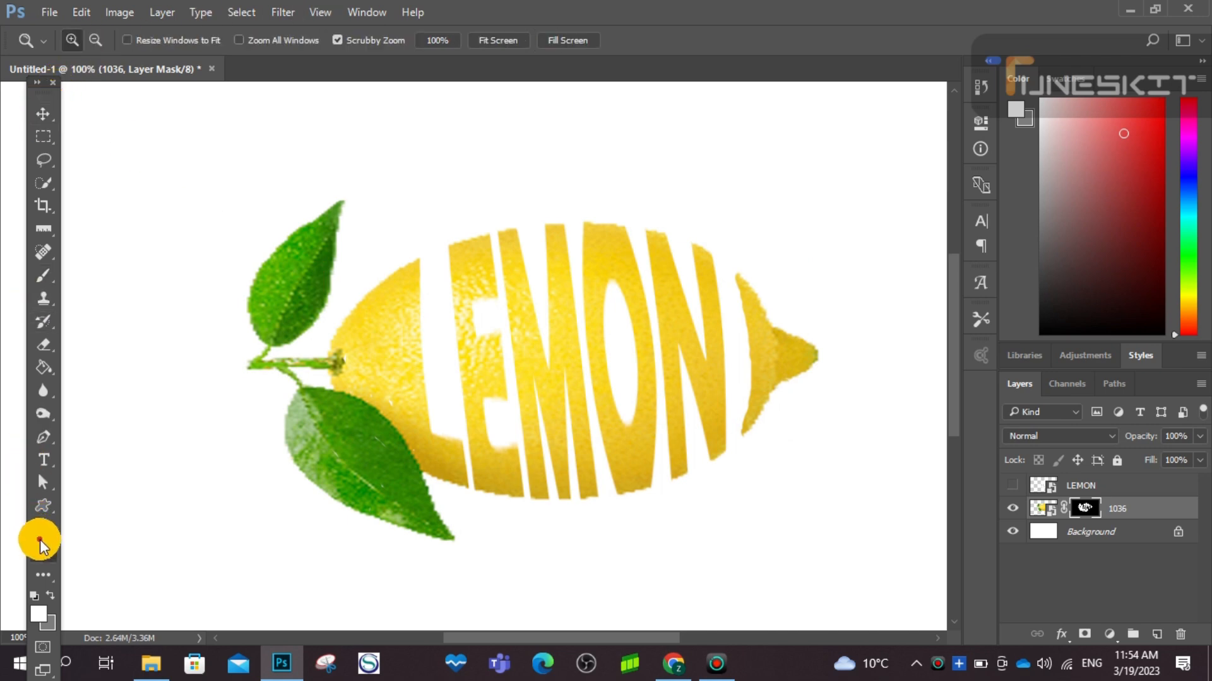
{"action": "left_click", "coordinate": [95, 39]}
{"action": "left_click", "coordinate": [341, 181]}
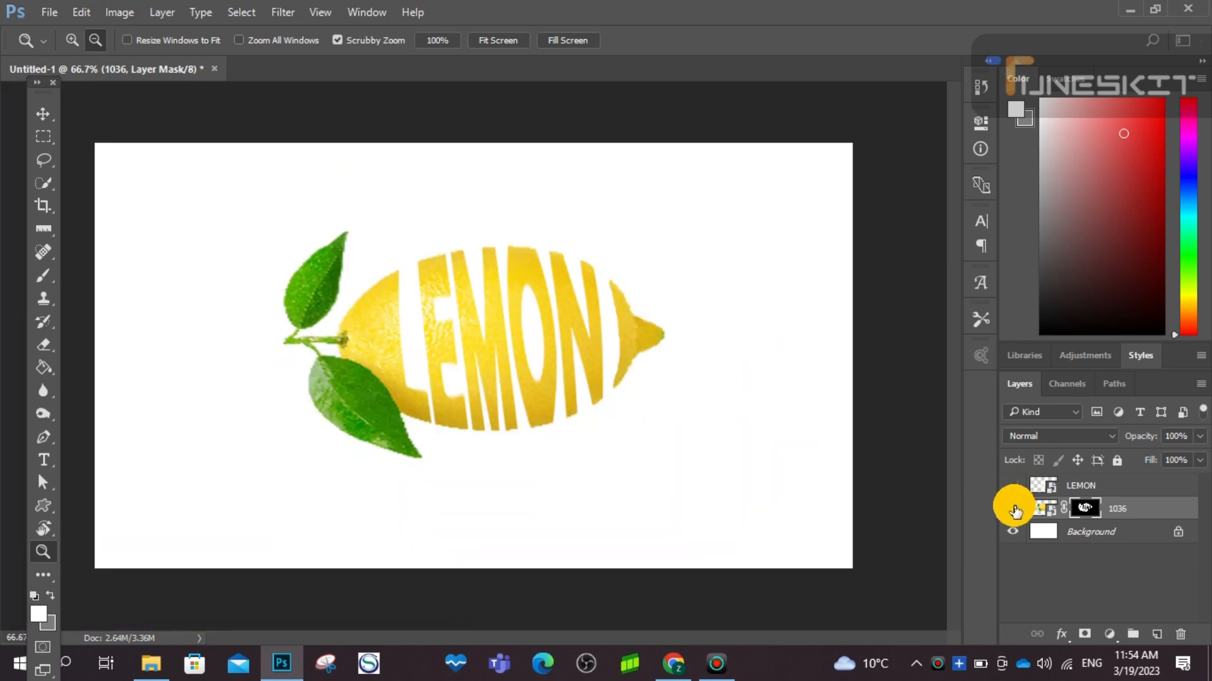
{"action": "left_click", "coordinate": [1013, 509]}
{"action": "left_click", "coordinate": [1013, 510]}
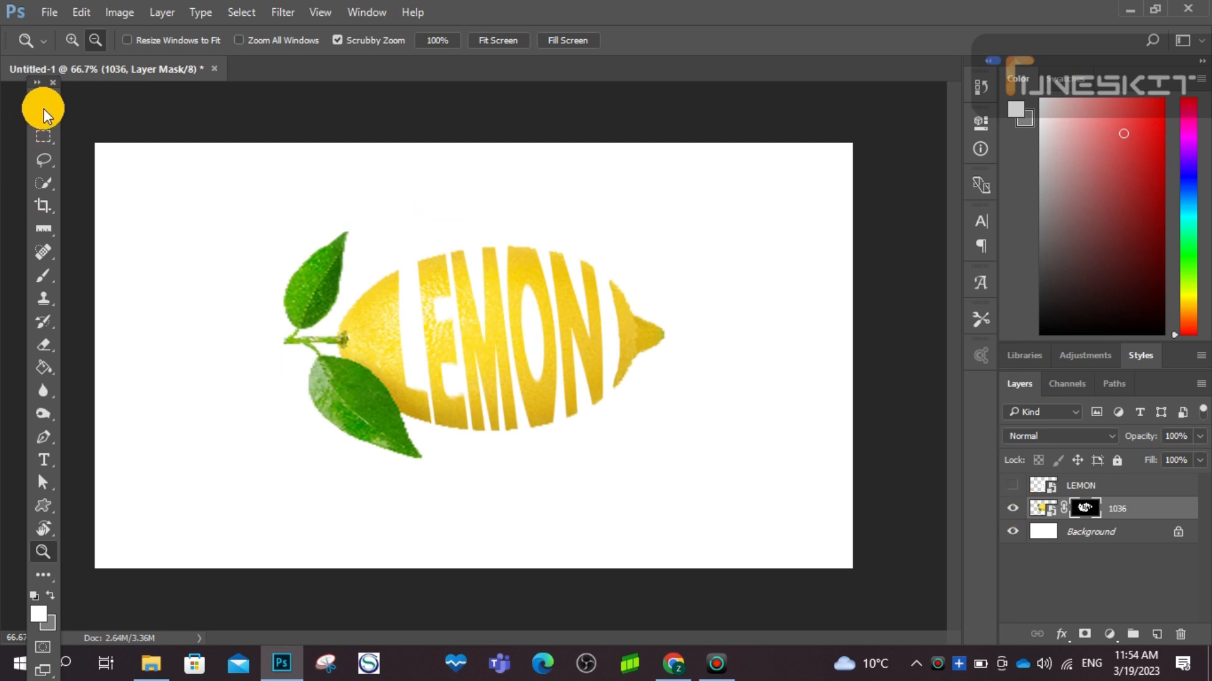
{"action": "left_click", "coordinate": [43, 113]}
{"action": "left_click_drag", "start_coordinate": [486, 322], "coordinate": [454, 305]}
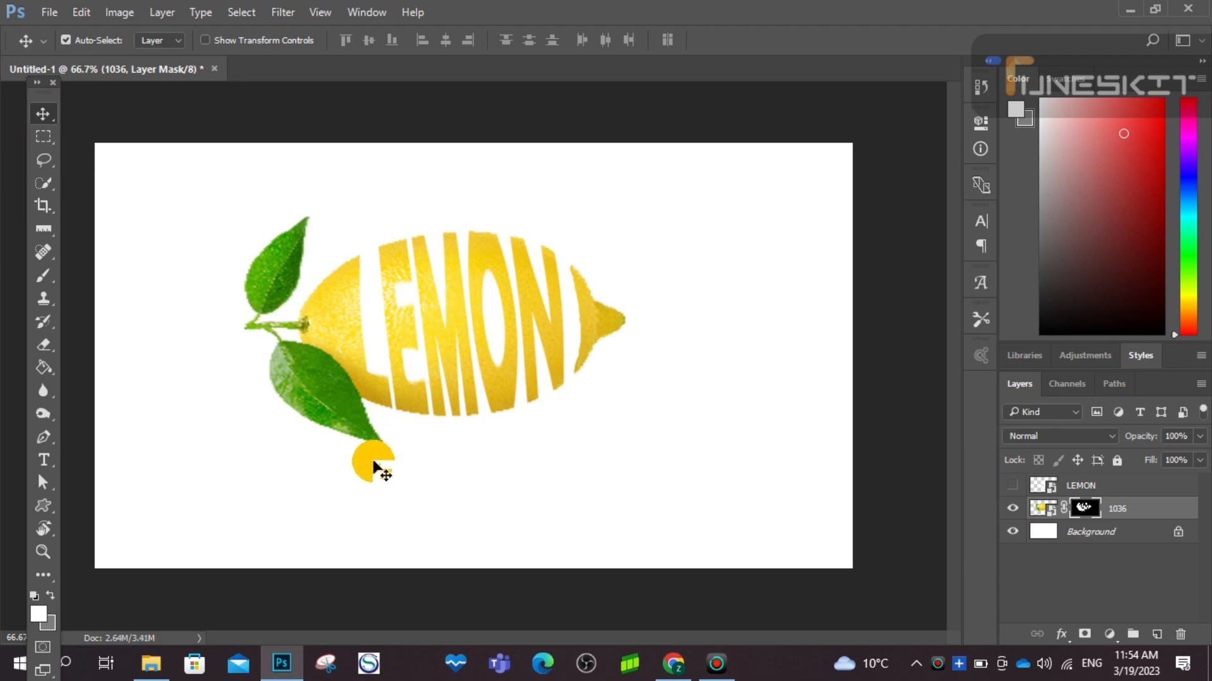